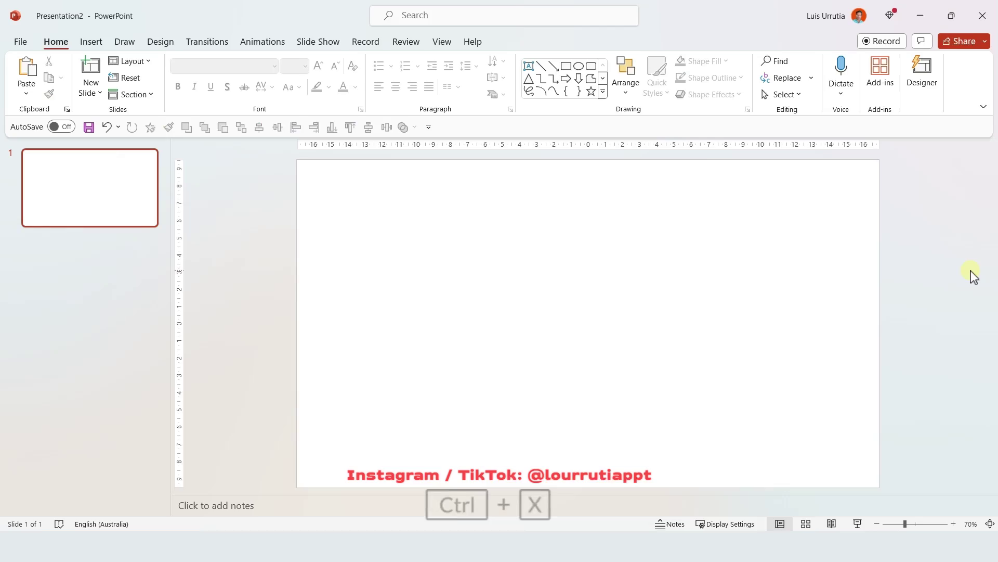
Paste the dark wood picture and stretch it to cover the whole slide
key(ctrl+v)
drag(705, 391, 880, 487)
click(939, 400)
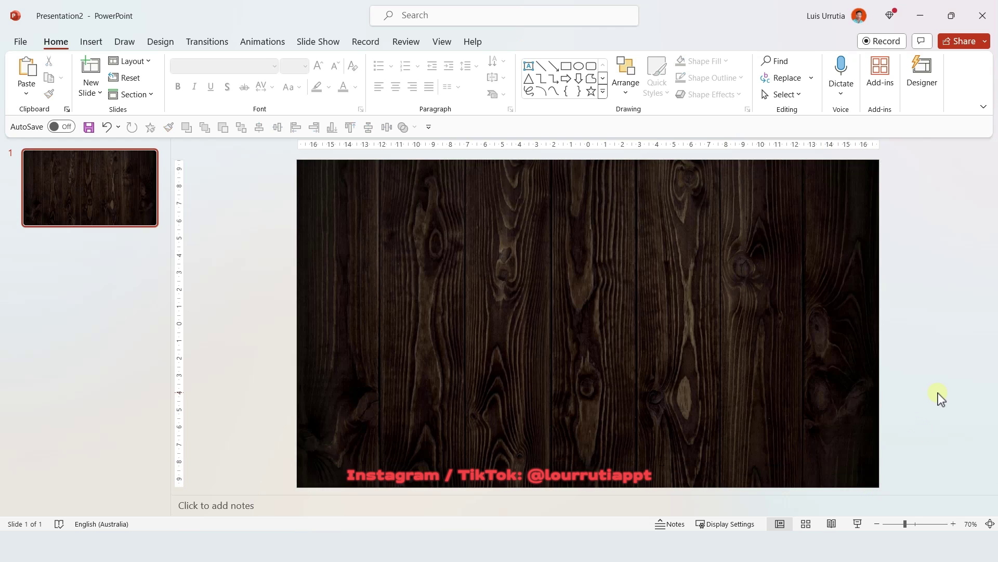
Draw a large rectangle across most of the slide, nudged slightly lower
click(566, 67)
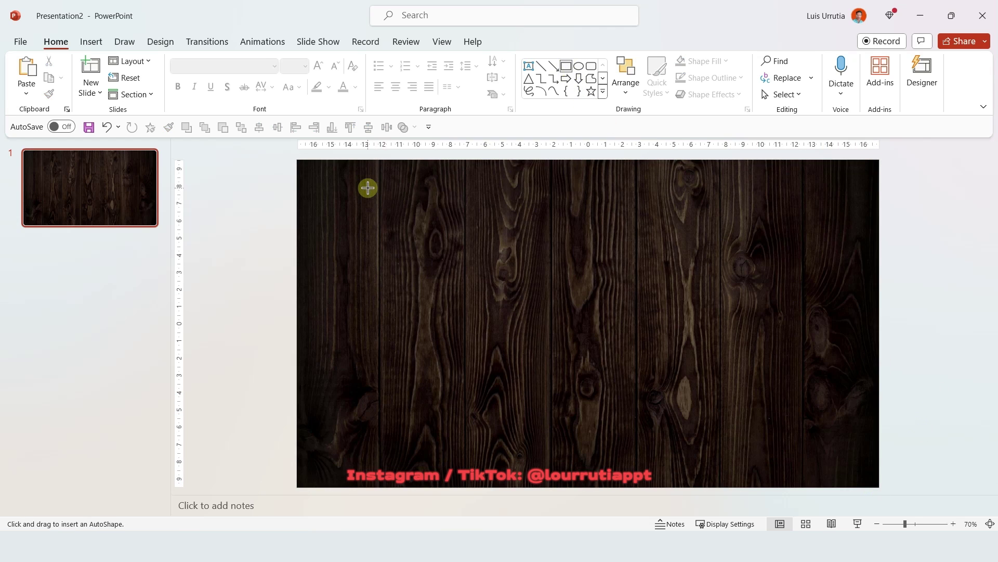
mouse_move(368, 188)
mouse_down()
mouse_move(519, 307)
mouse_move(713, 421)
mouse_move(808, 441)
mouse_move(798, 434)
mouse_up()
mouse_move(657, 312)
mouse_down()
mouse_move(657, 334)
mouse_move(652, 324)
mouse_move(663, 326)
mouse_up()
Give the rectangle a thick white 13 pt outline
right_click(554, 272)
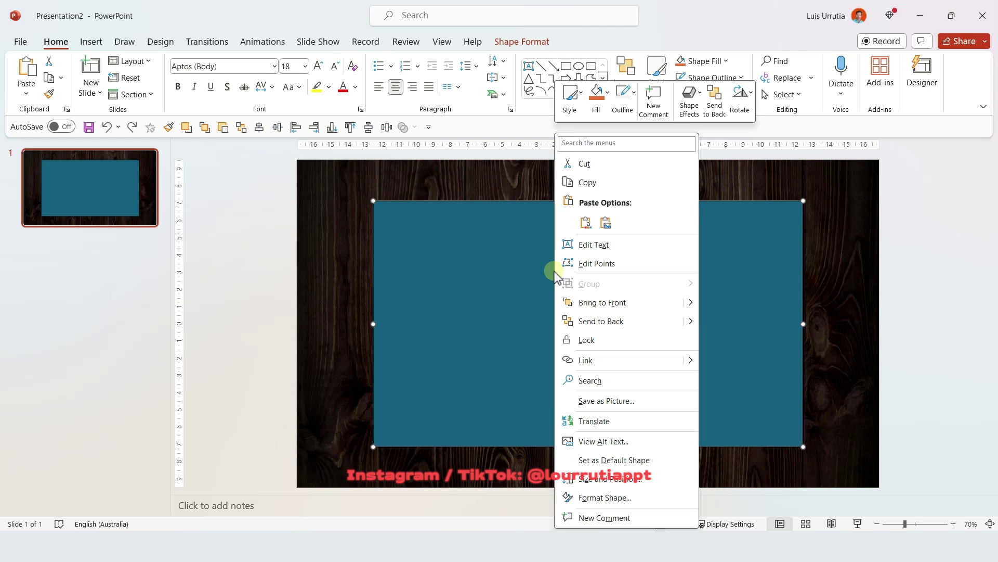
click(604, 498)
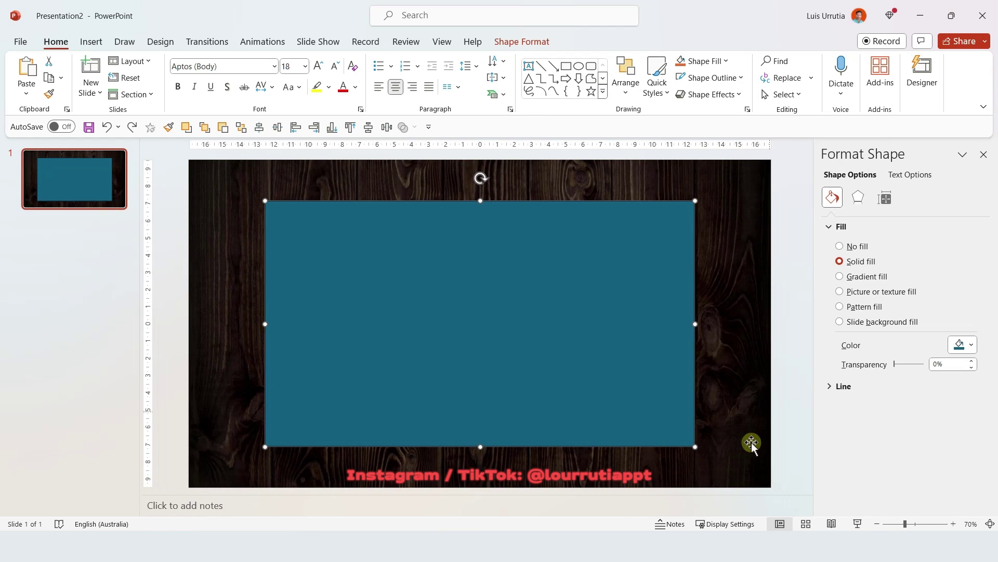
click(830, 226)
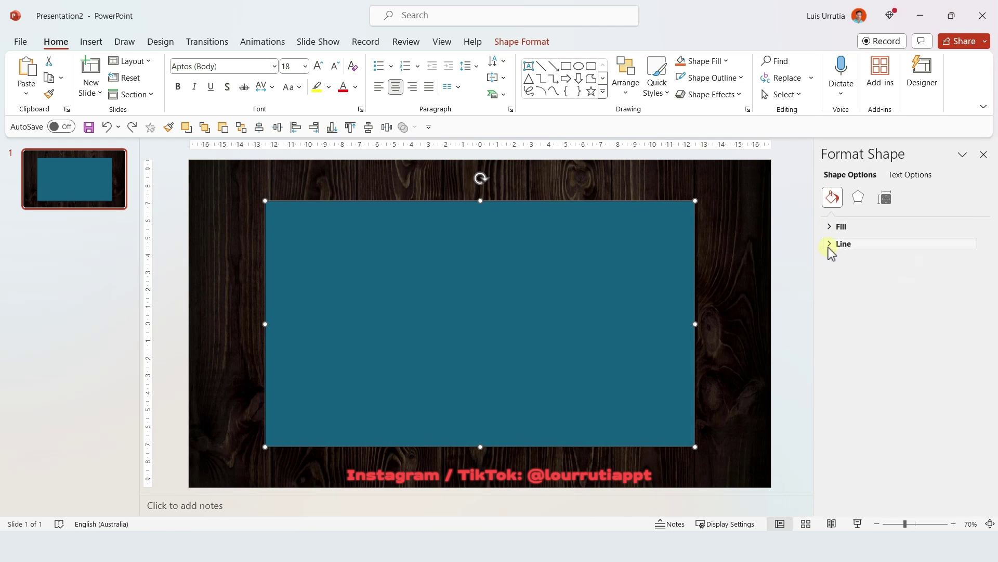
click(830, 244)
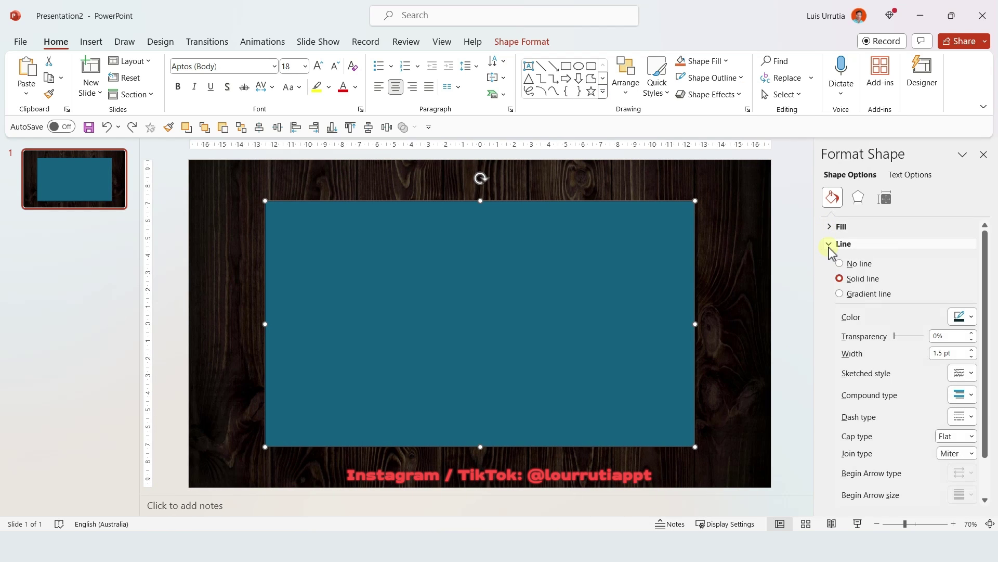
click(960, 316)
click(899, 352)
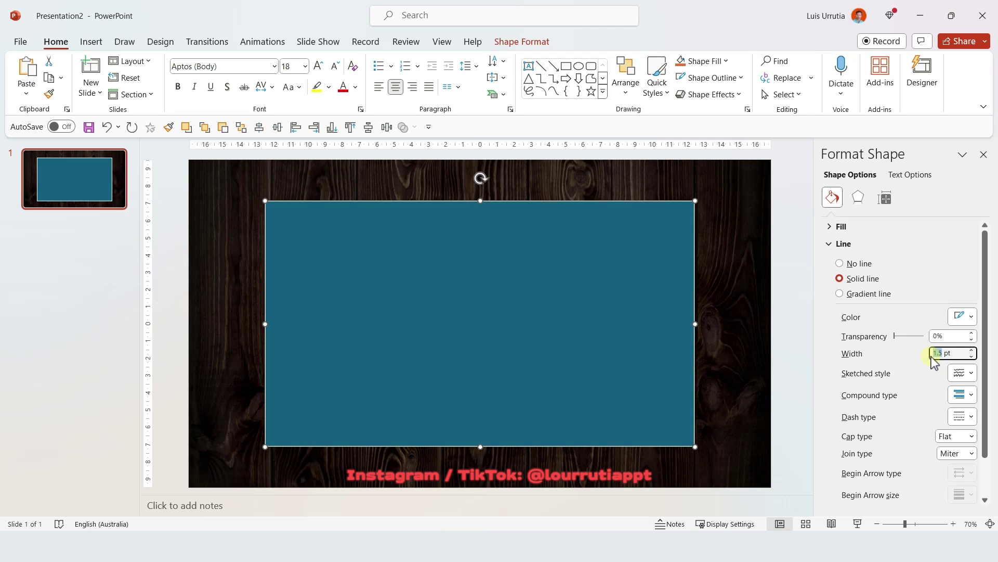
text(3)
key(Return)
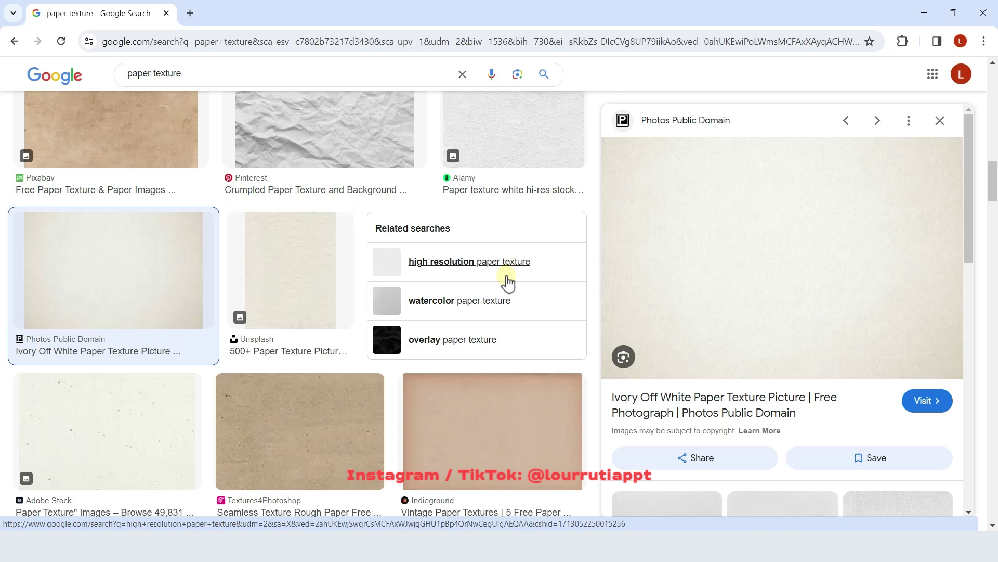
Fill the rectangle with the copied off-white paper texture image
right_click(741, 251)
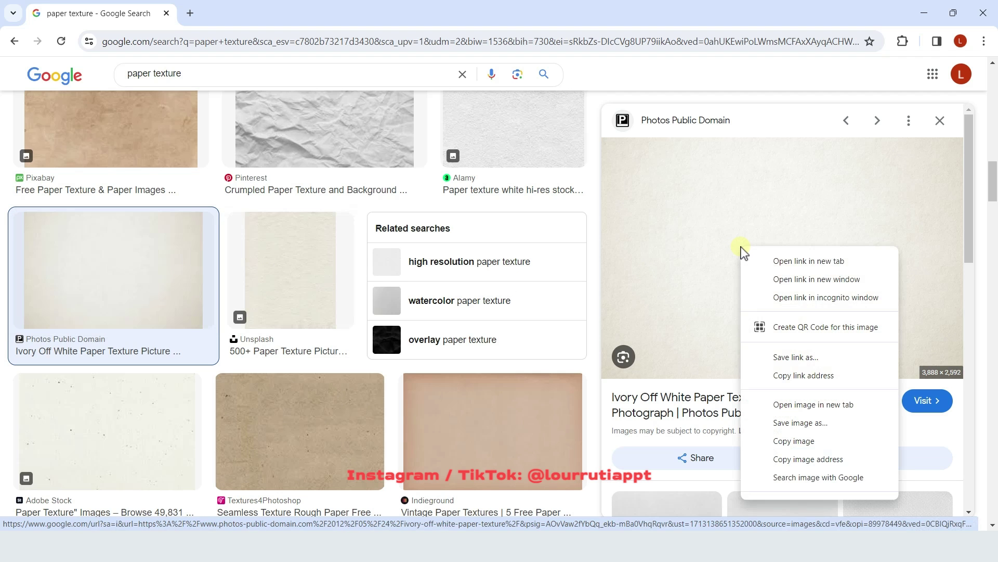
click(798, 440)
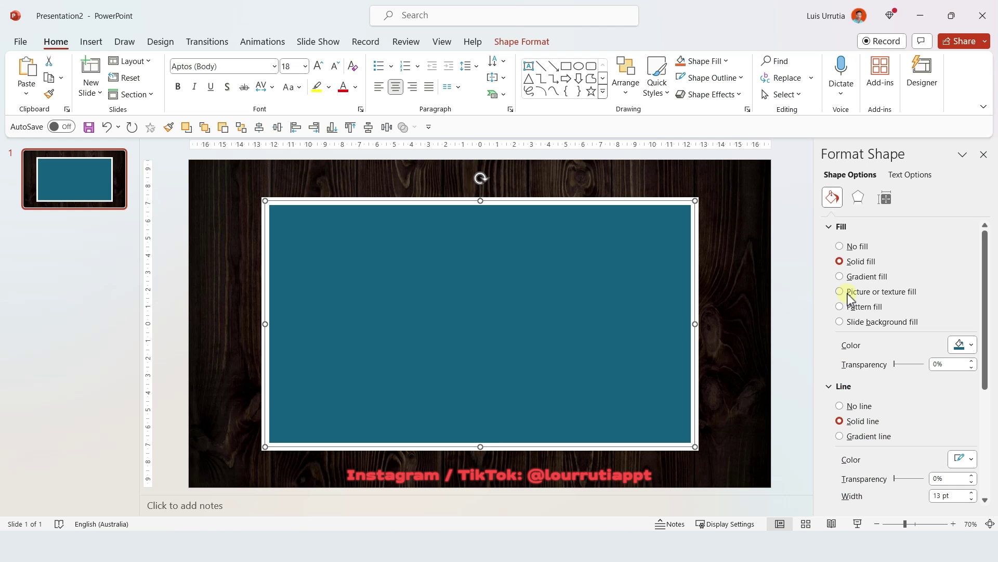
click(849, 295)
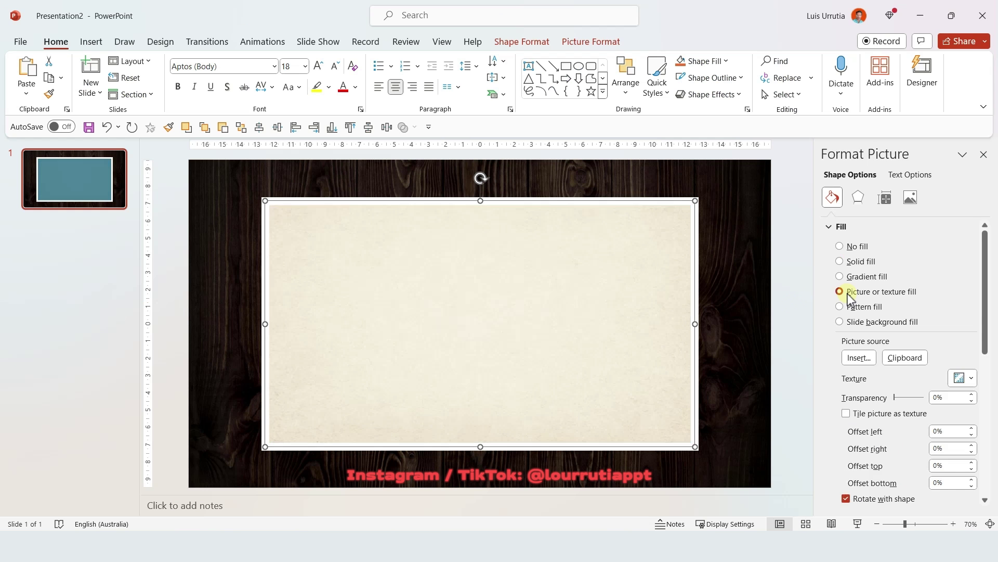
click(914, 356)
key(Escape)
click(86, 45)
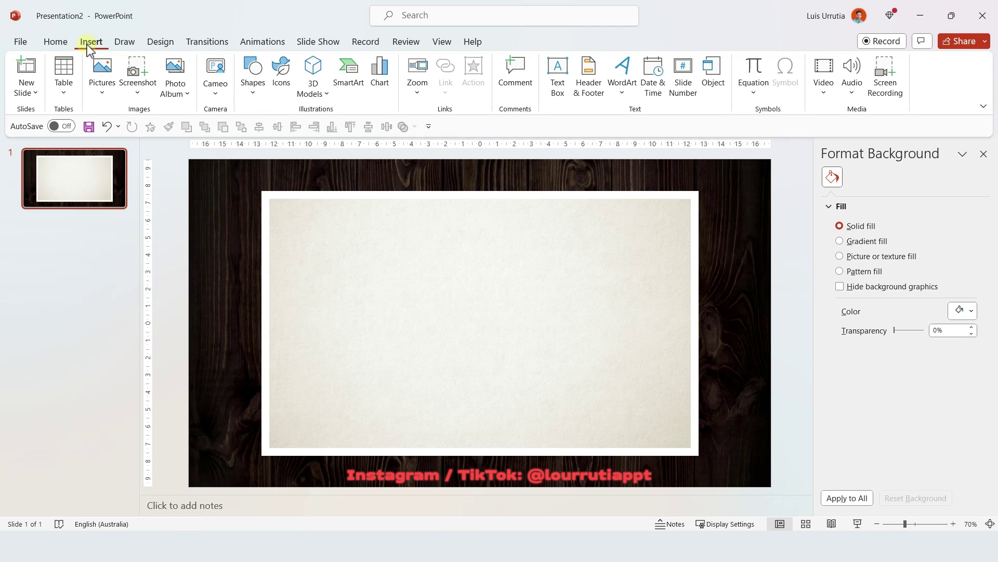
Add a text box reading 'Greetings from' in black 96 pt Freestyle Script
click(558, 73)
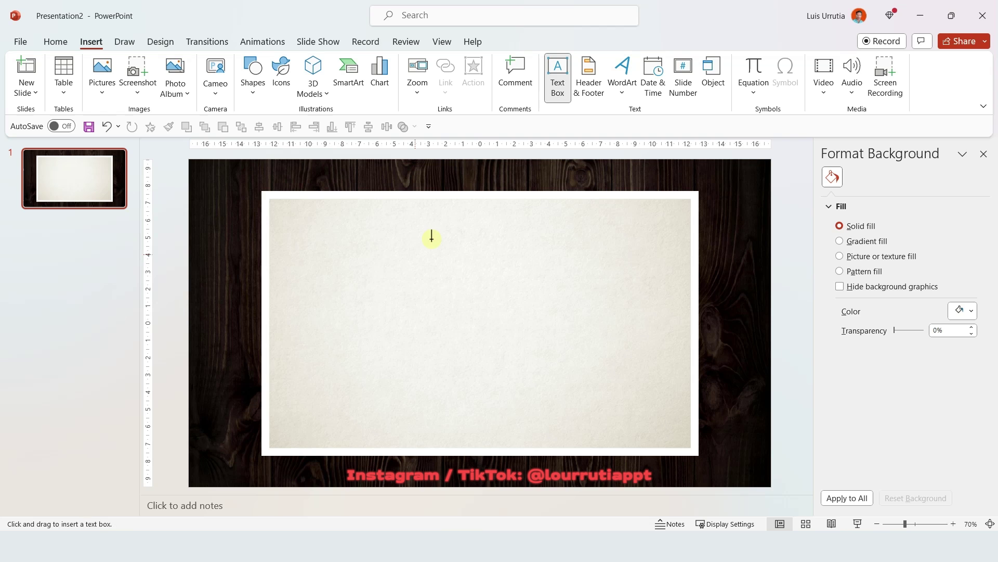
drag(343, 224, 629, 285)
text(Frees)
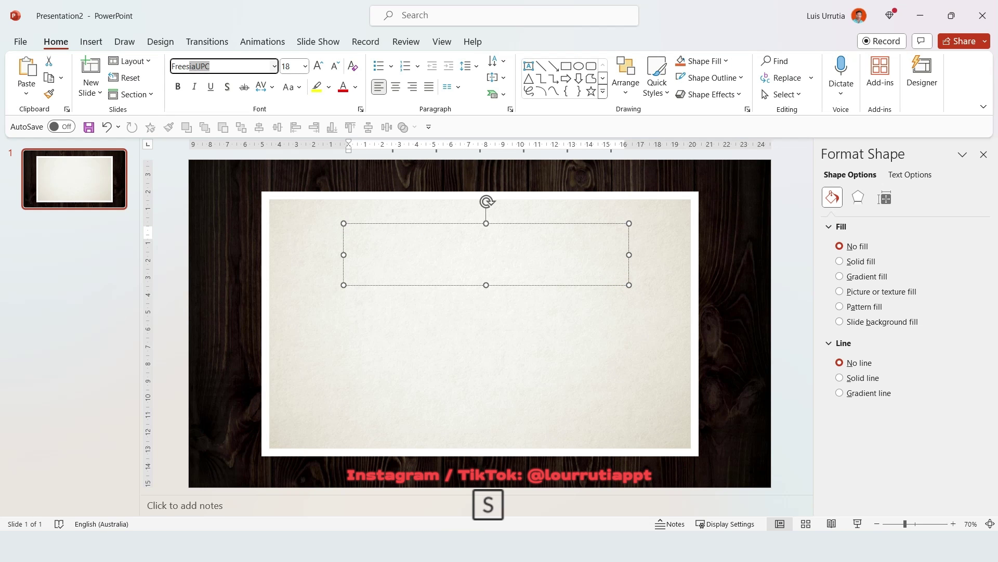
text(tyle Script)
key(Return)
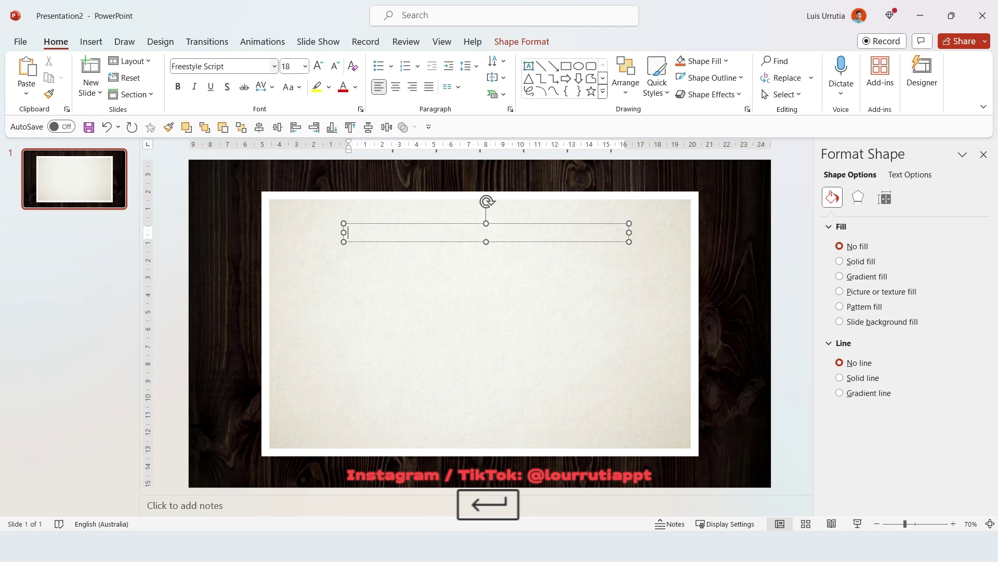
click(356, 88)
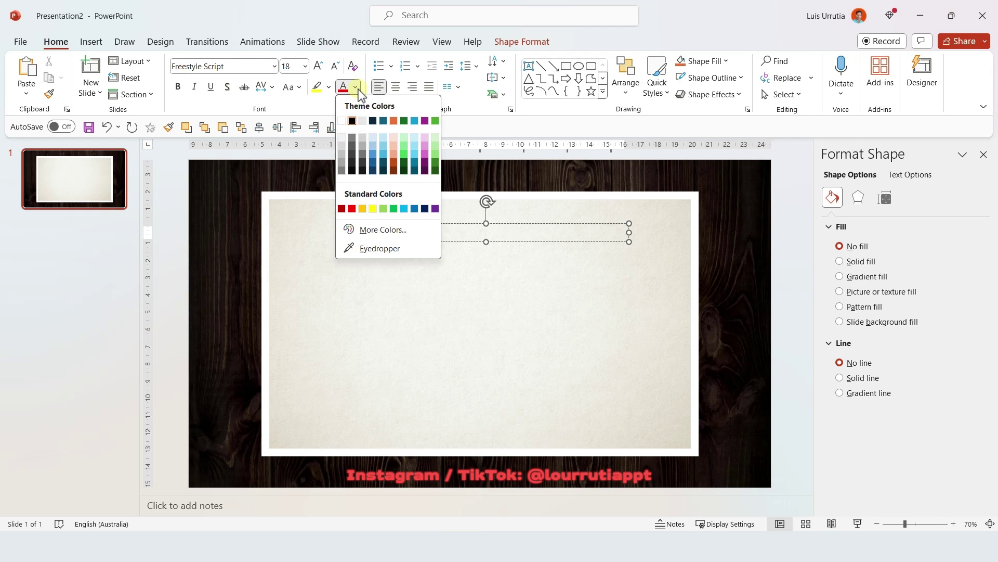
click(352, 120)
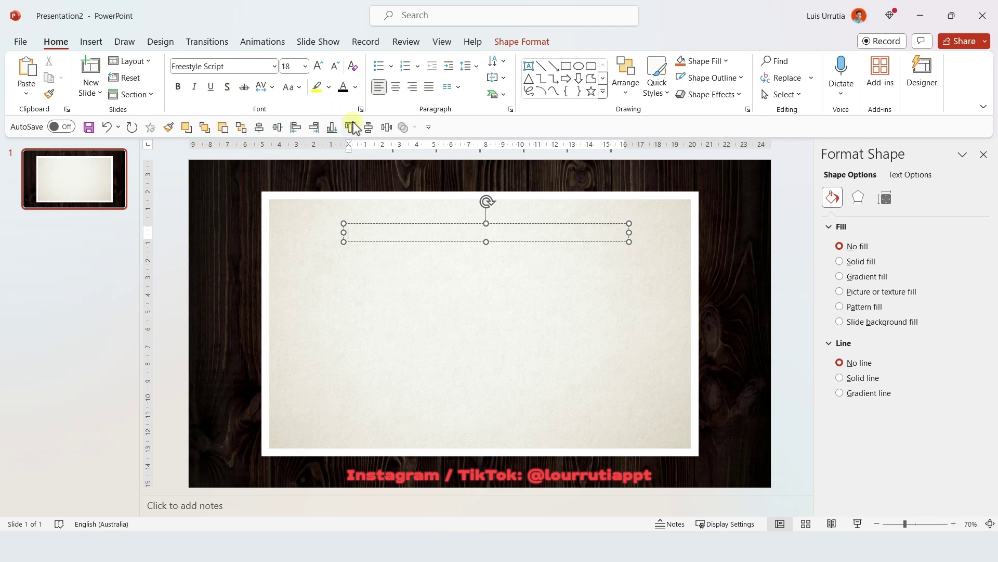
click(318, 66)
click(319, 66)
click(319, 66)
click(319, 66)
click(319, 66)
click(319, 66)
click(319, 66)
click(319, 66)
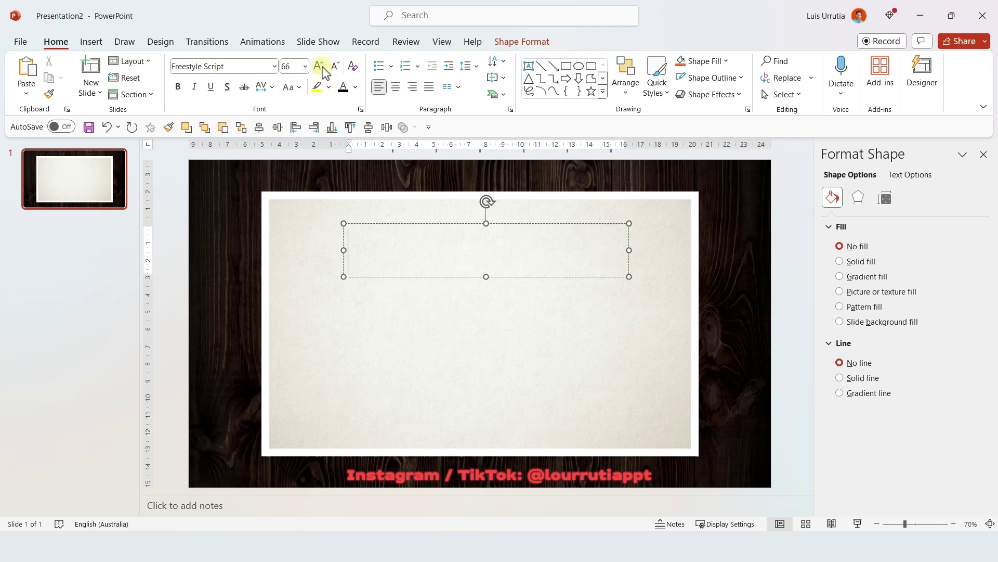
click(318, 66)
click(319, 66)
click(319, 66)
text(Greetings from)
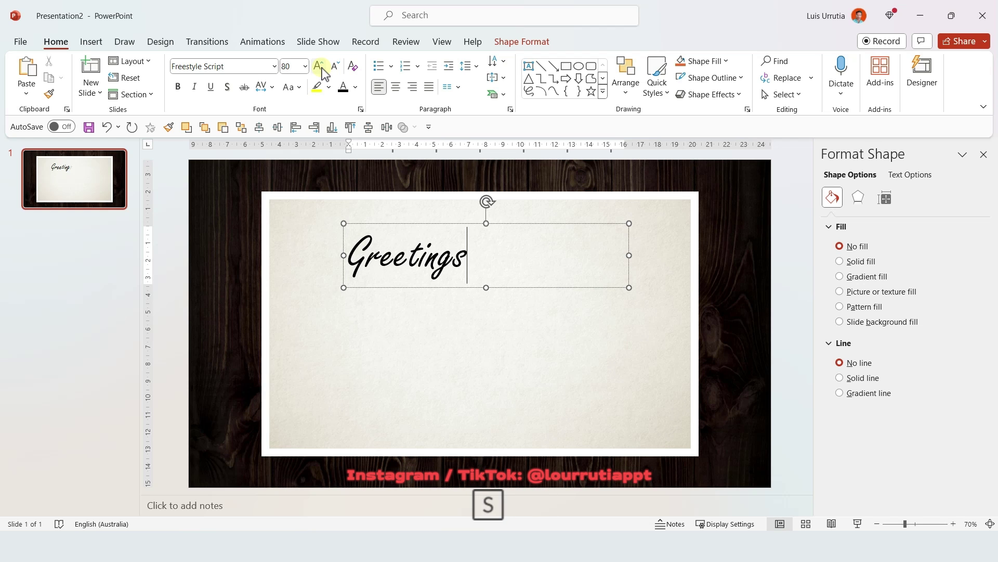
Condense the heading's character spacing by 3 and tilt it counter-clockwise
key(ctrl+a)
key(ctrl+z)
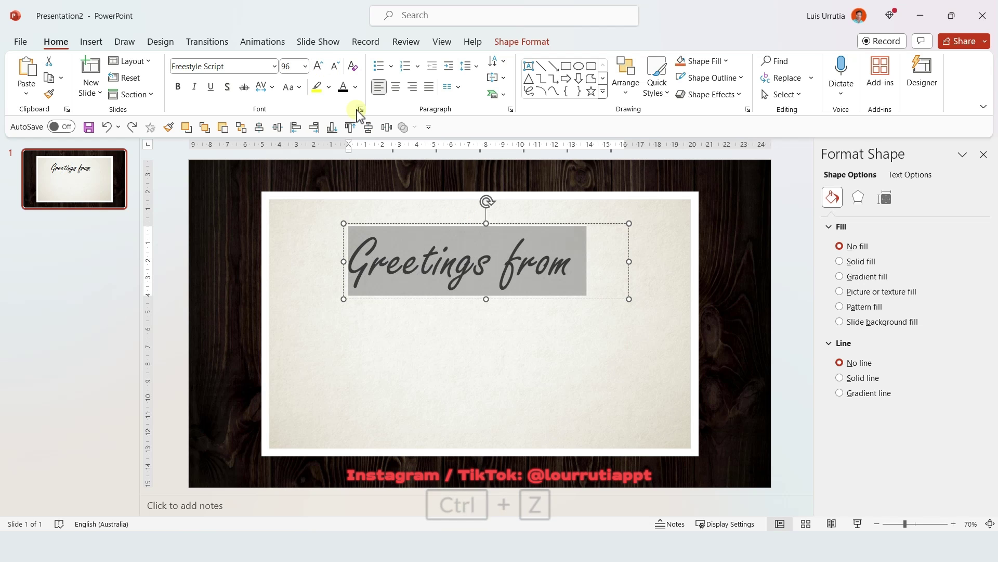
click(360, 109)
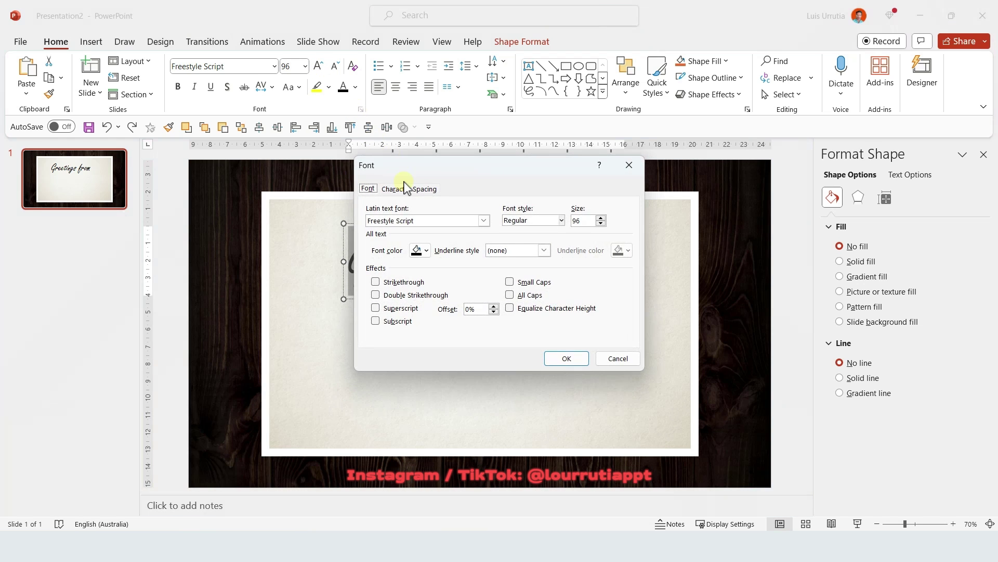
click(405, 187)
click(432, 213)
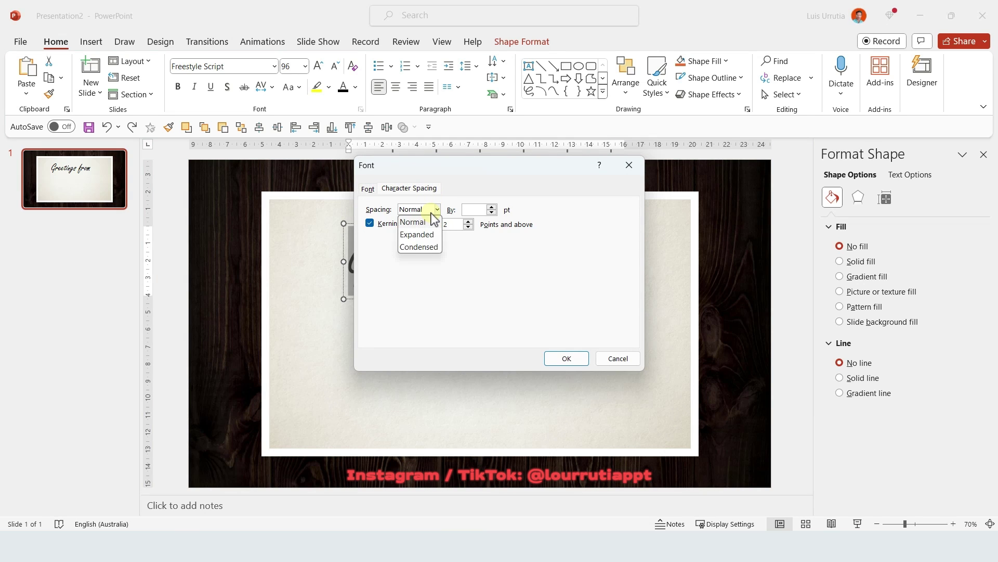
click(430, 246)
click(475, 209)
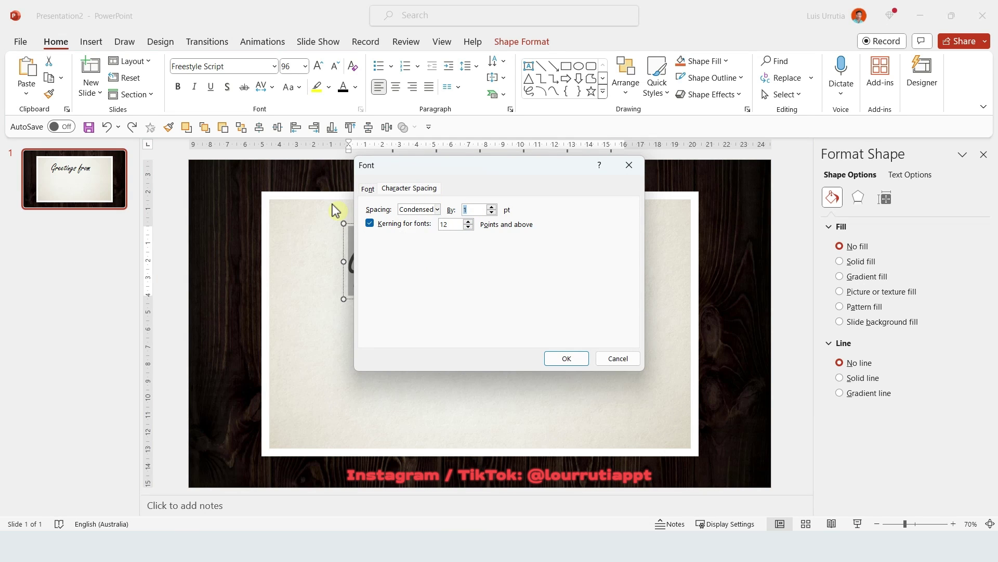
text(3)
key(Return)
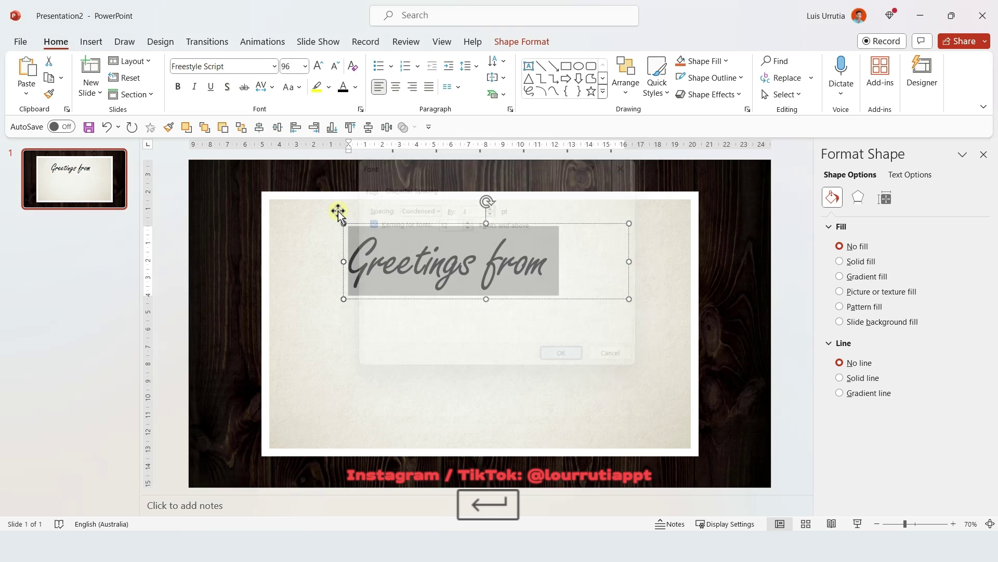
click(338, 212)
drag(448, 204, 500, 213)
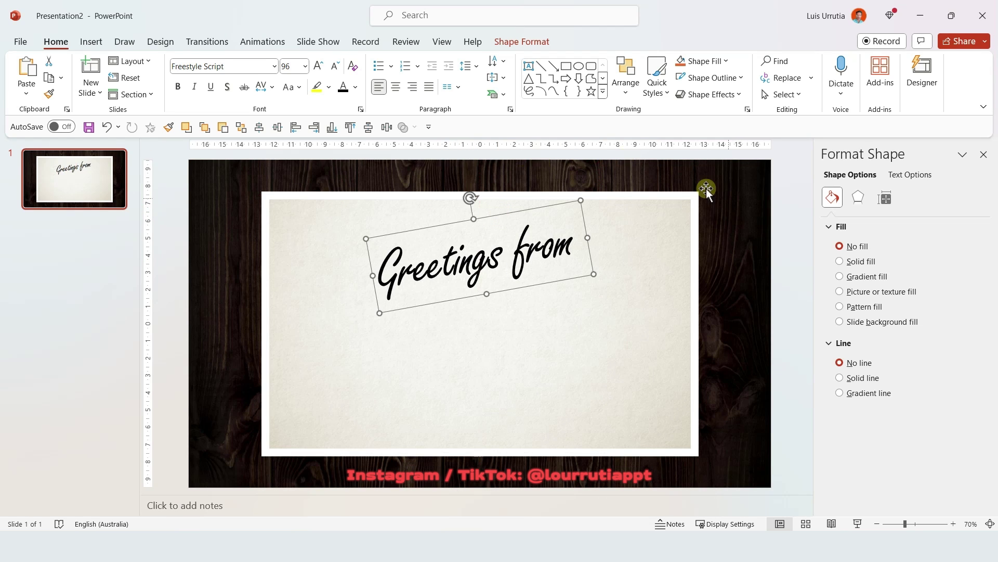
Insert a WordArt text box and set its font to Aptos Black
click(707, 191)
click(91, 42)
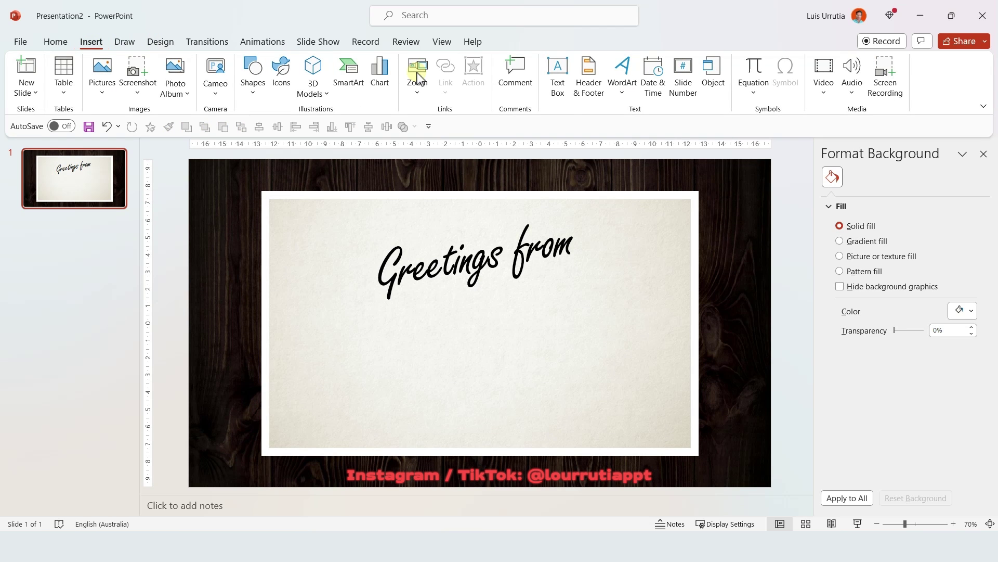
click(624, 93)
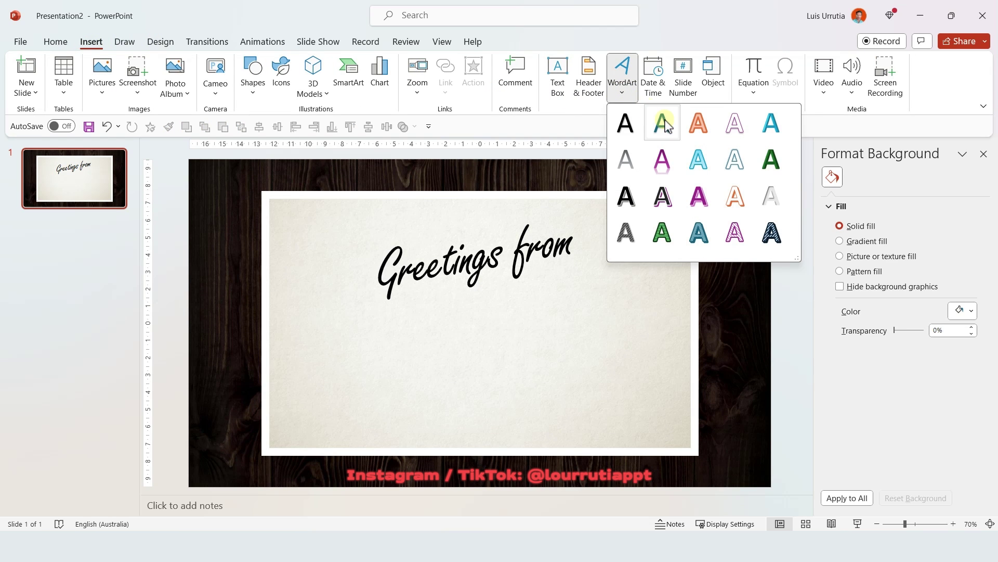
click(735, 195)
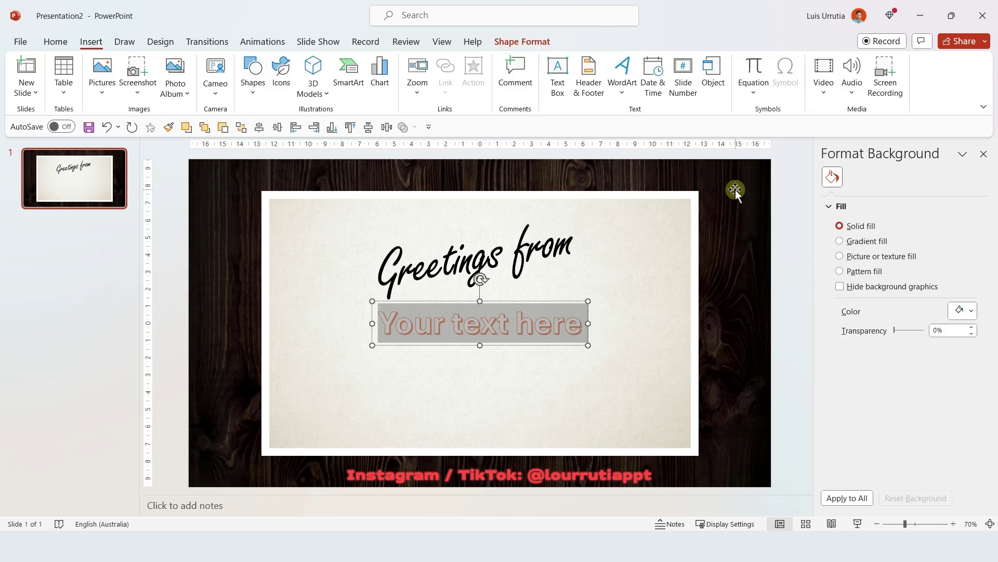
click(54, 41)
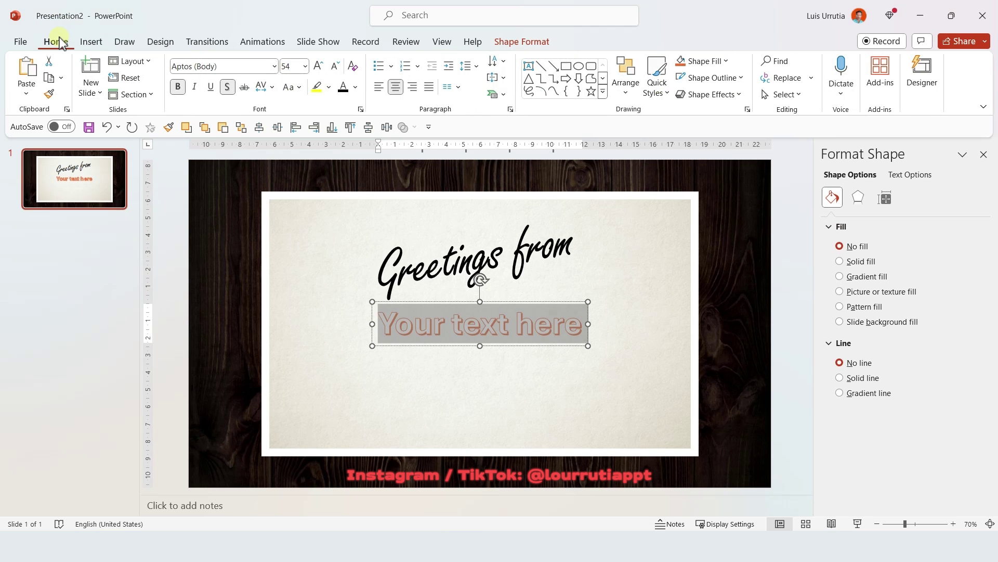
click(228, 69)
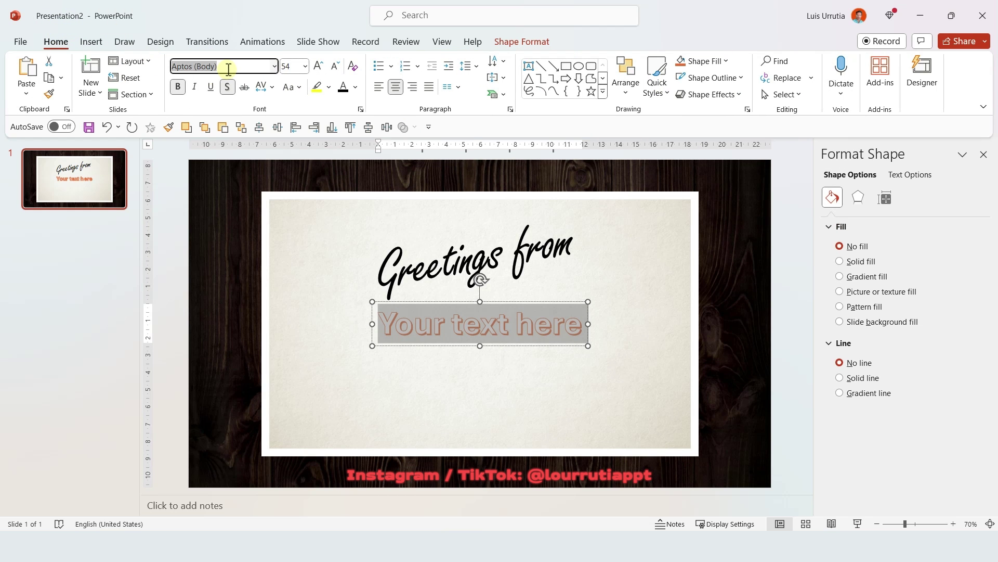
text(Aptos bl)
key(Return)
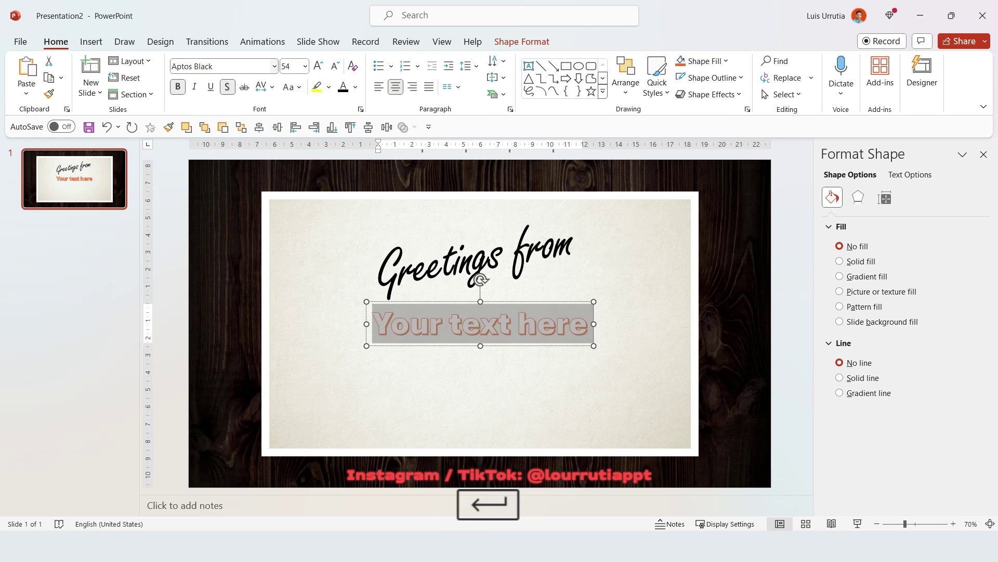
Type ITALY and enlarge it to 287 pt
text(ITALY)
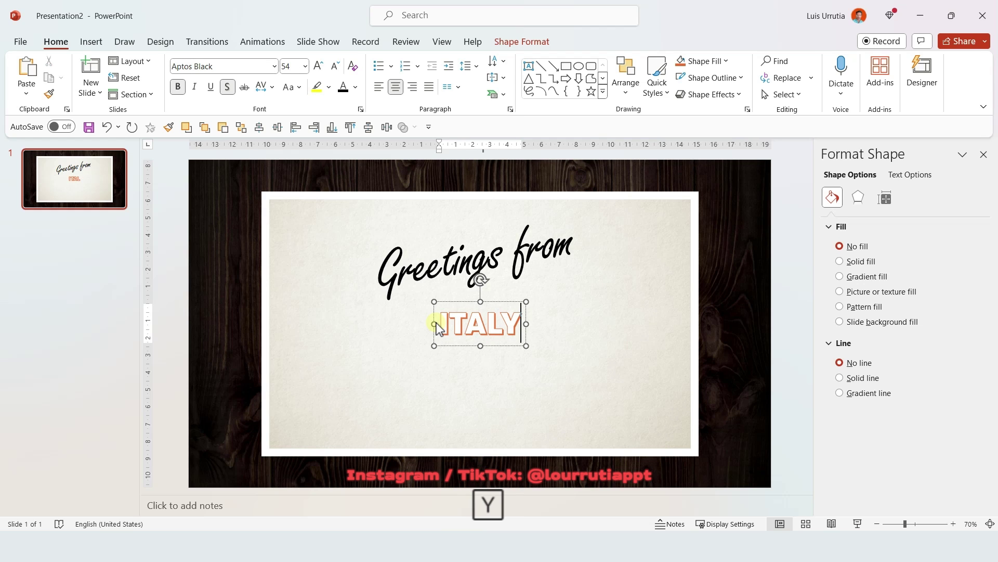
key(ctrl+a)
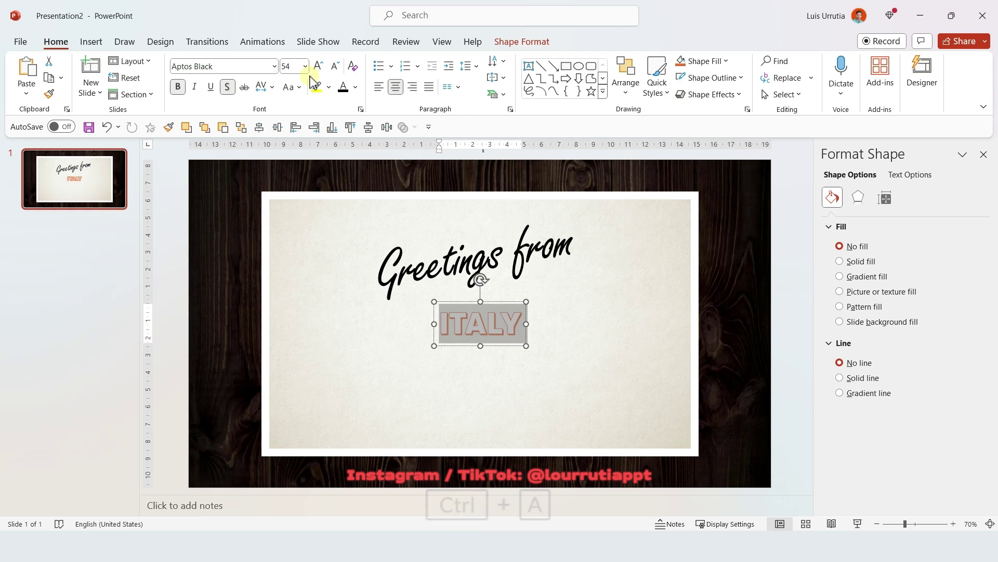
click(317, 67)
click(318, 67)
click(318, 67)
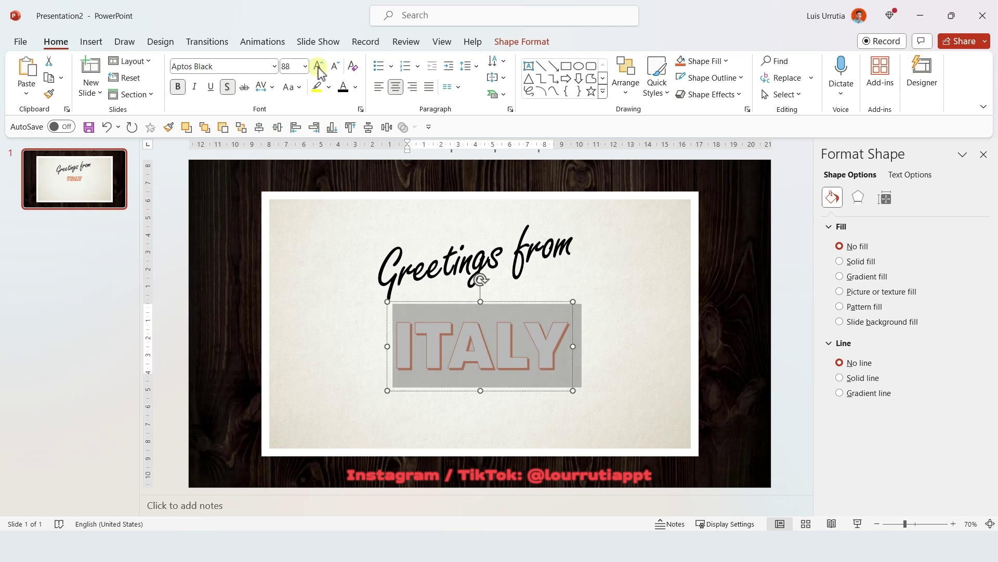
click(319, 67)
click(318, 68)
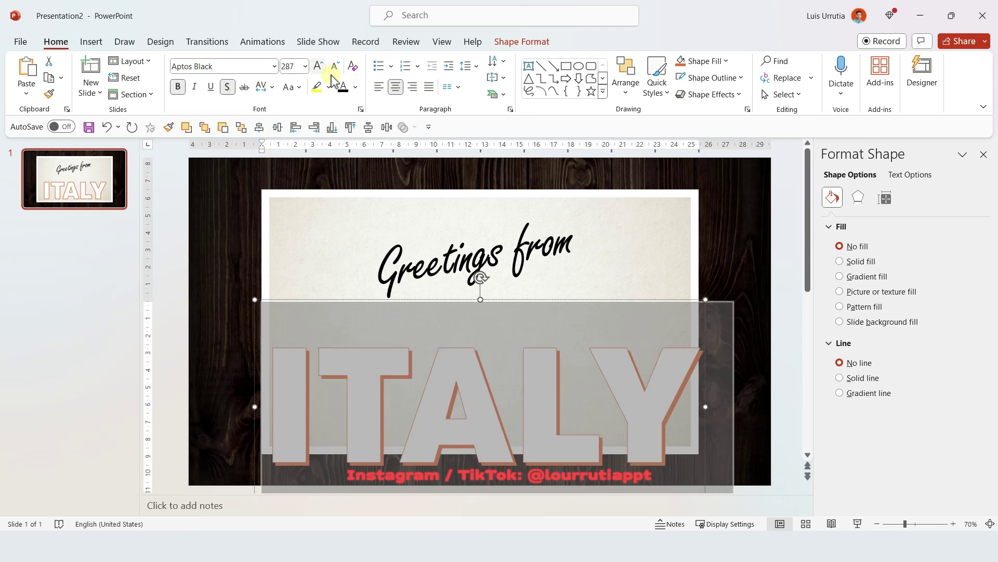
Move ITALY up under the heading and give it a black shadow at a new angle
drag(569, 302, 566, 258)
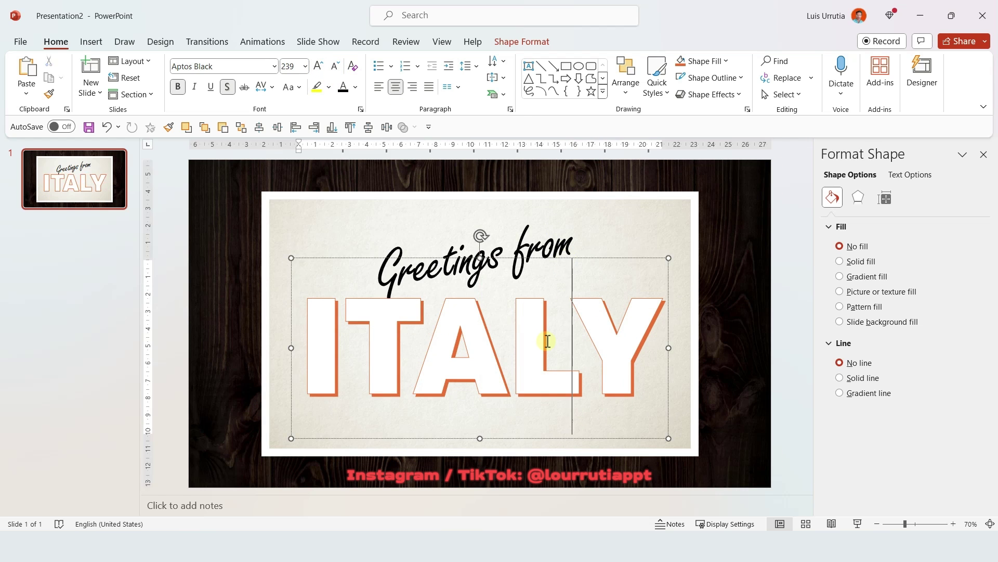
double_click(546, 341)
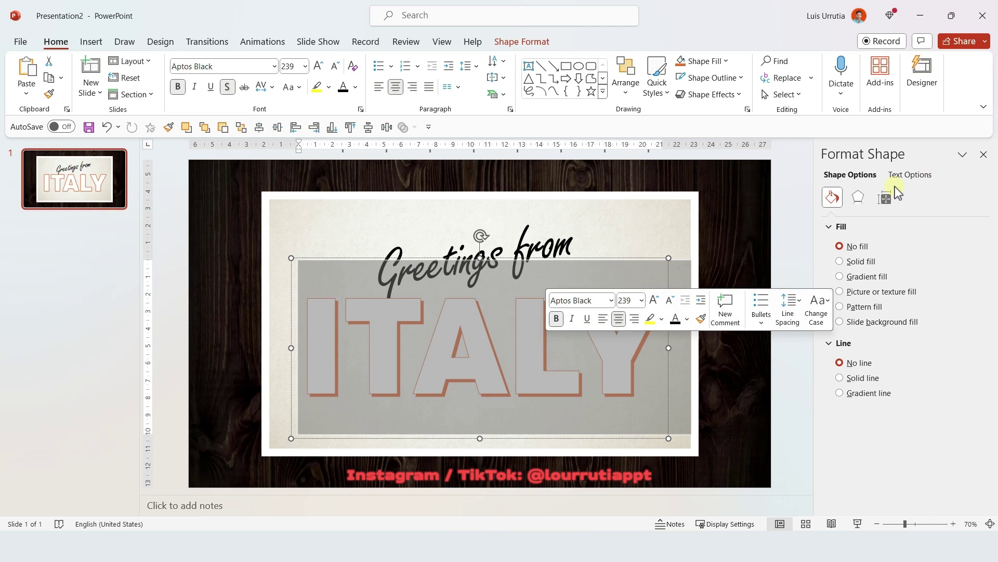
click(910, 177)
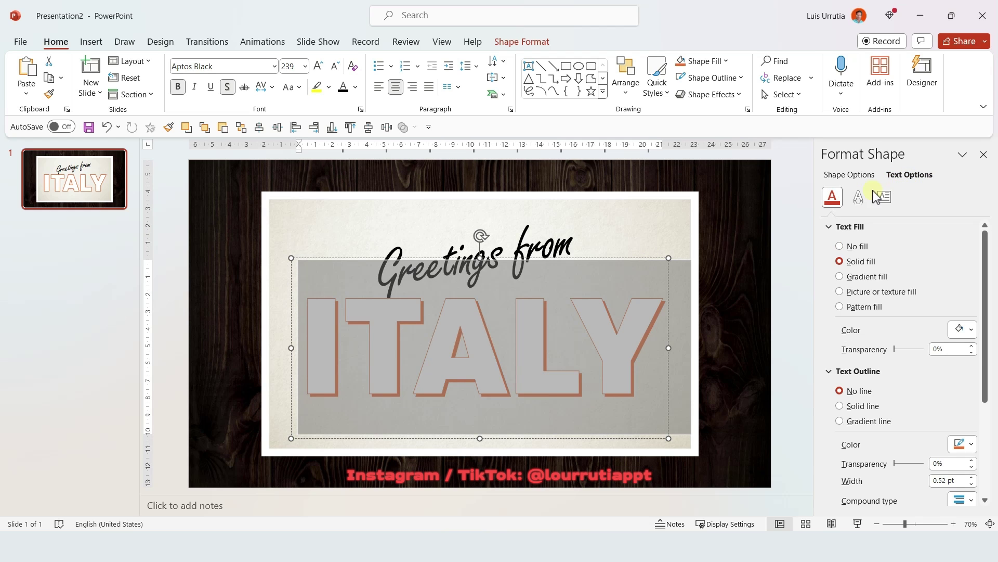
click(859, 198)
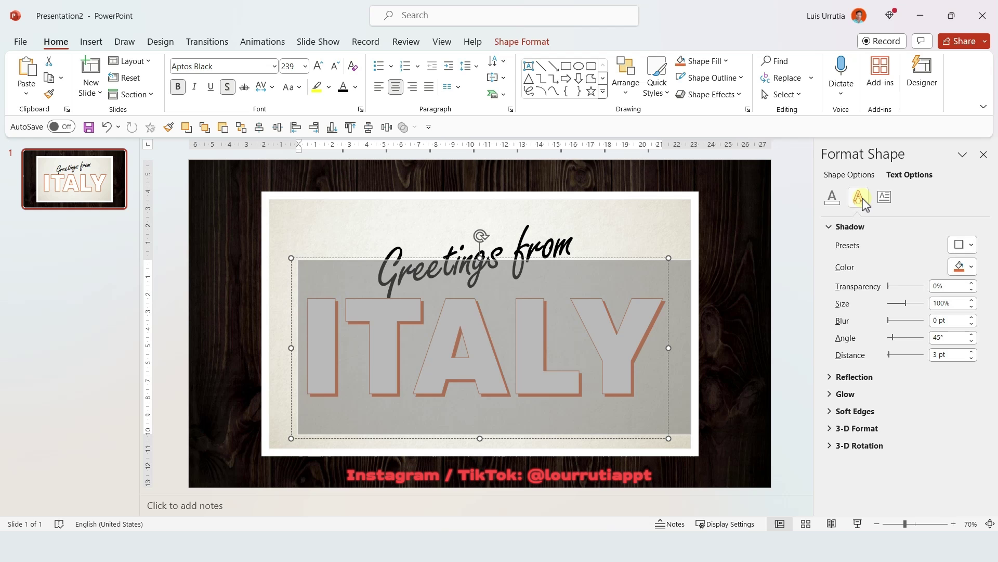
click(960, 267)
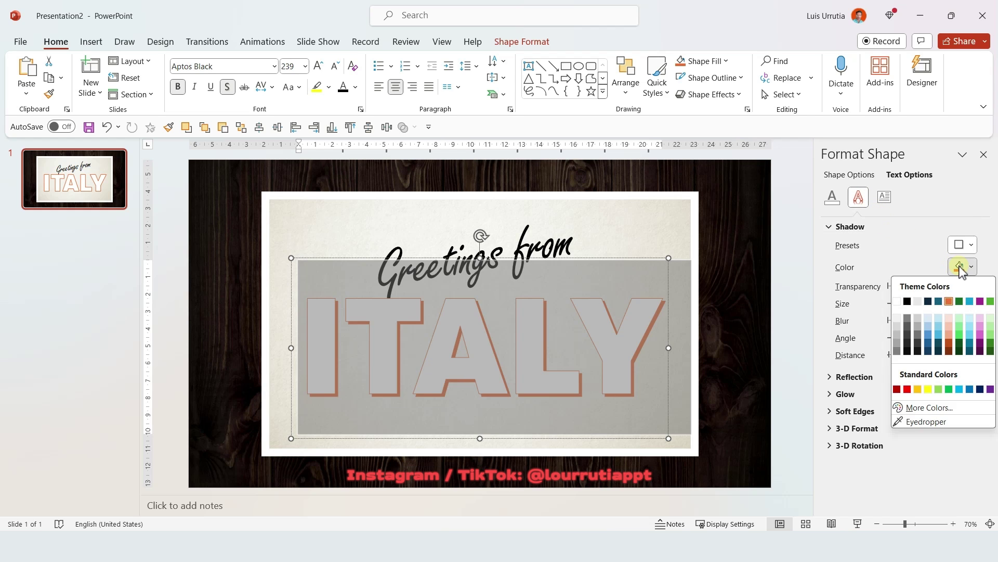
click(908, 302)
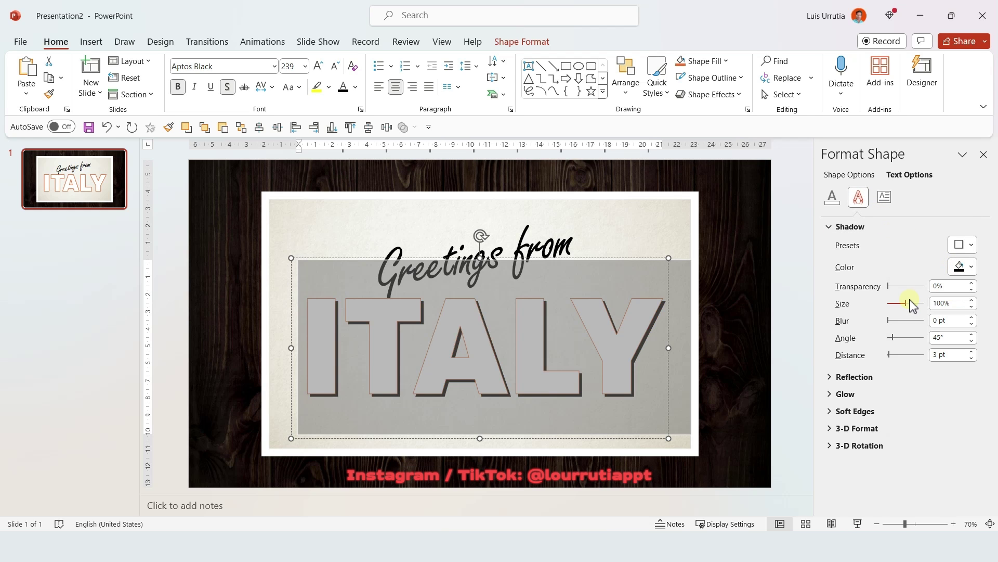
mouse_move(892, 340)
mouse_down()
mouse_move(902, 344)
mouse_move(890, 354)
mouse_up()
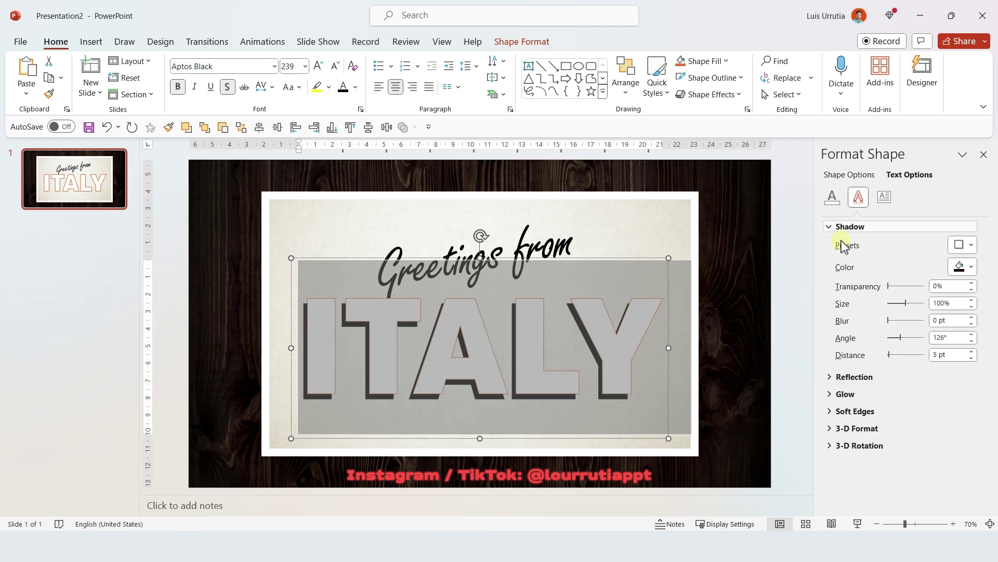
Give the ITALY letters a thicker black outline
click(833, 205)
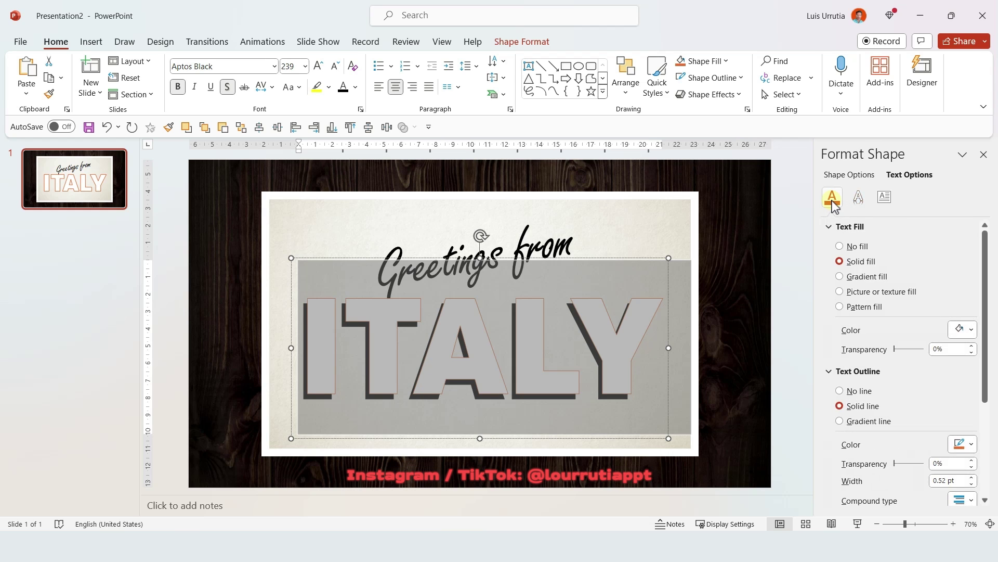
scroll(895, 409, down, 3)
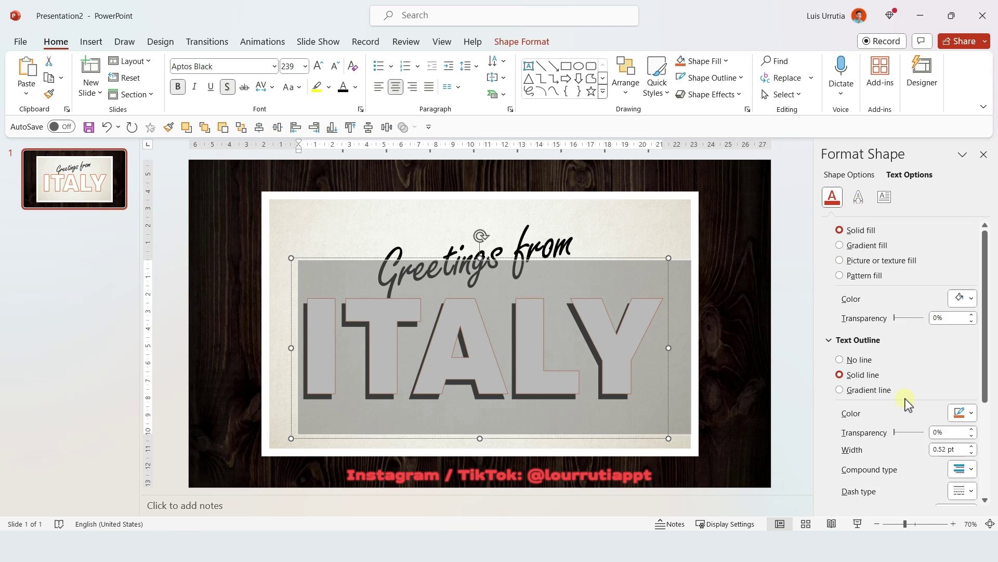
click(961, 382)
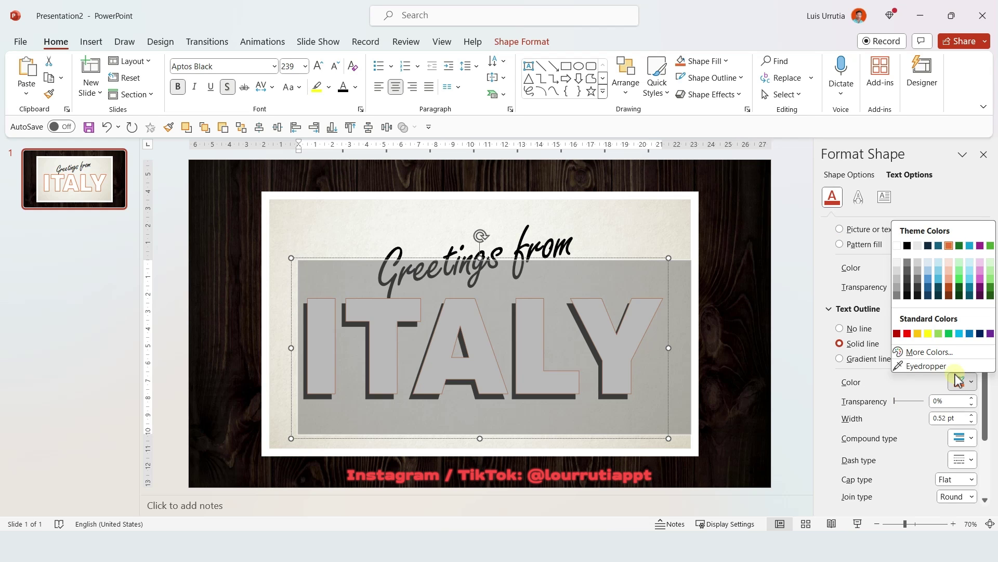
click(908, 246)
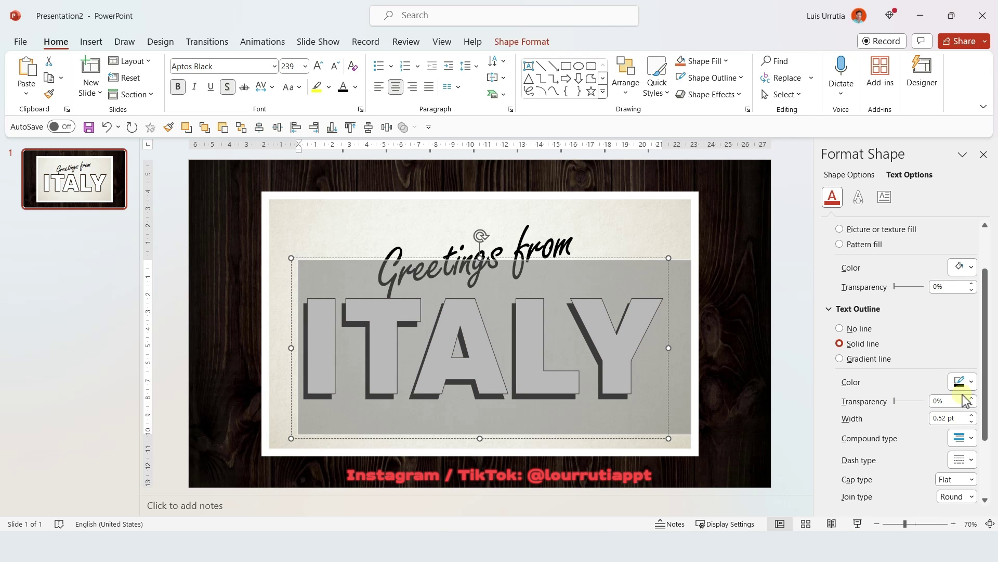
click(972, 415)
click(972, 415)
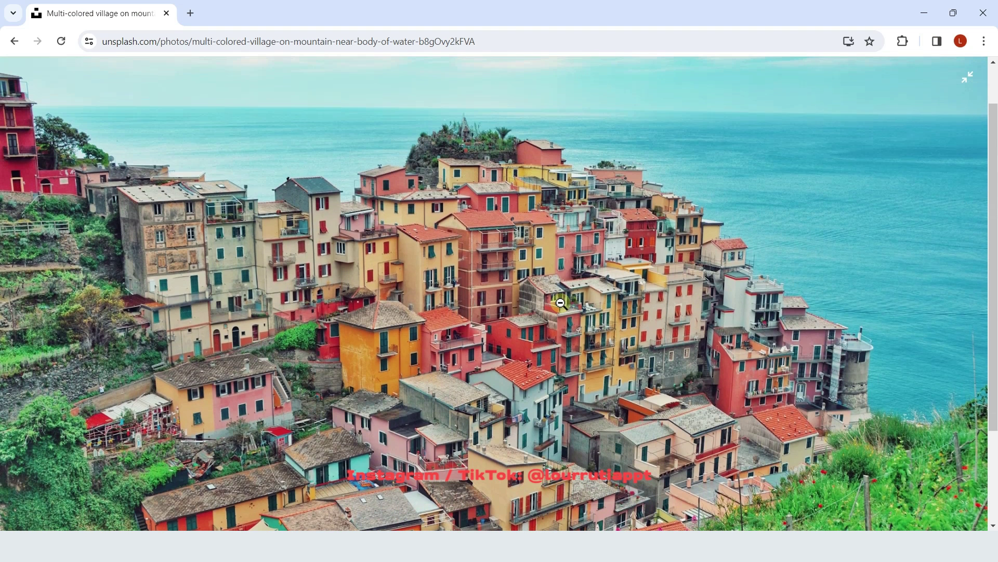
Copy the colourful village photo and choose a picture fill for ITALY
right_click(563, 309)
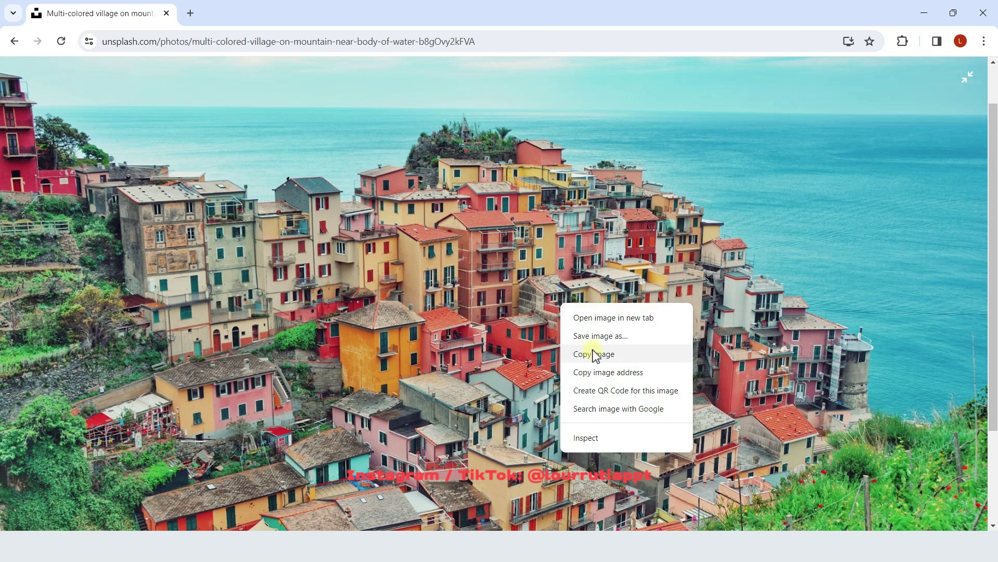
click(585, 353)
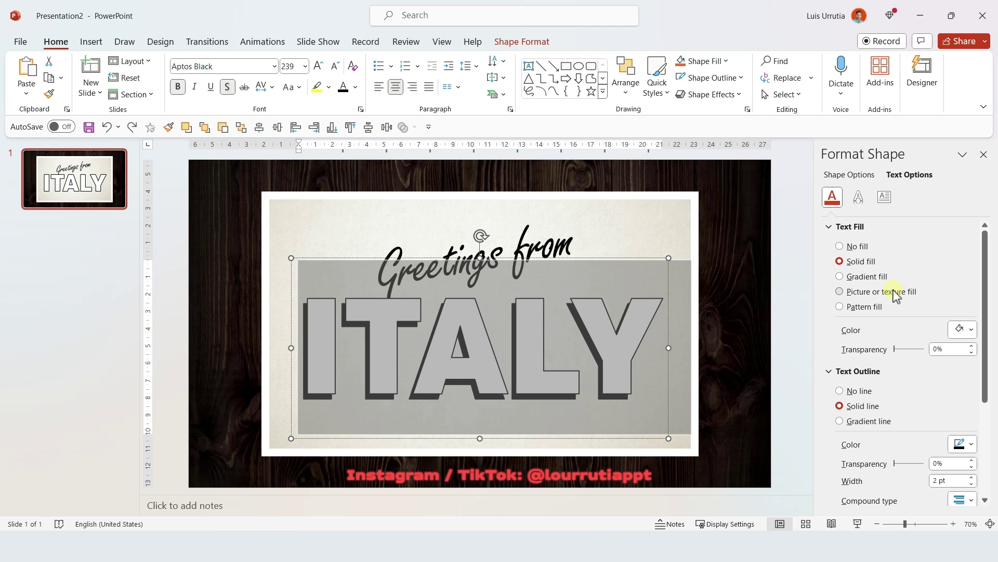
click(895, 293)
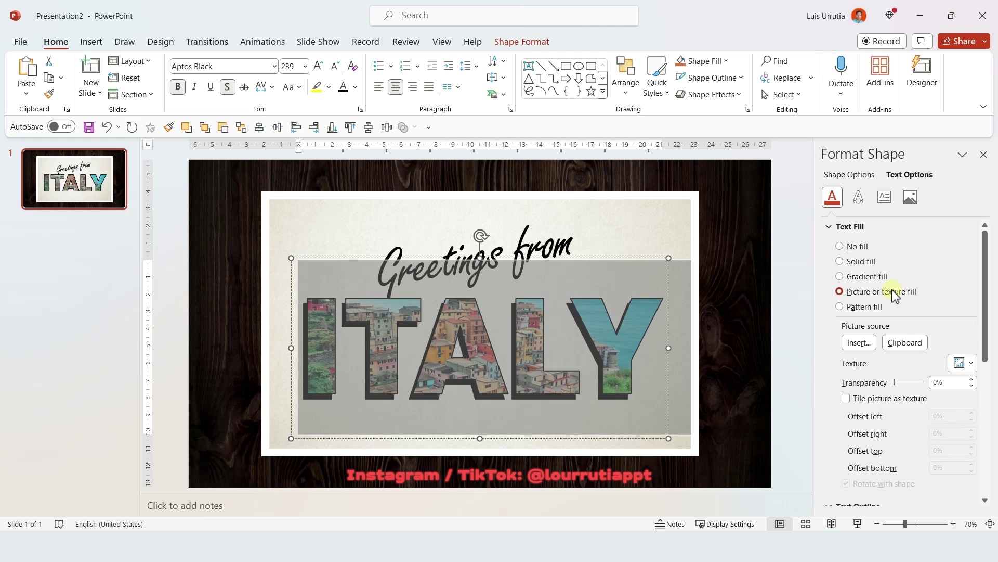
Fill ITALY with the copied village photo and bend it with a Warp transform
click(904, 343)
click(534, 44)
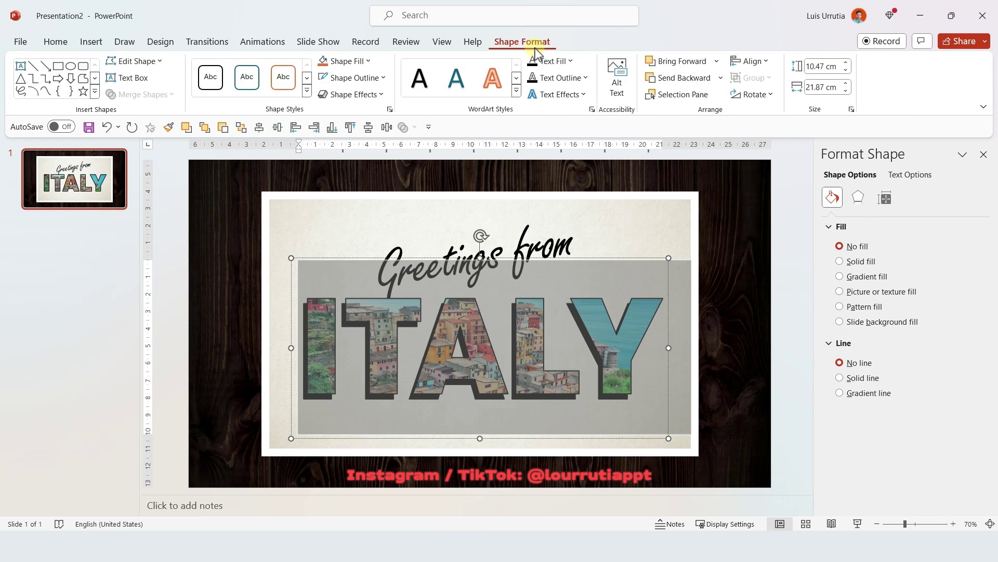
click(576, 98)
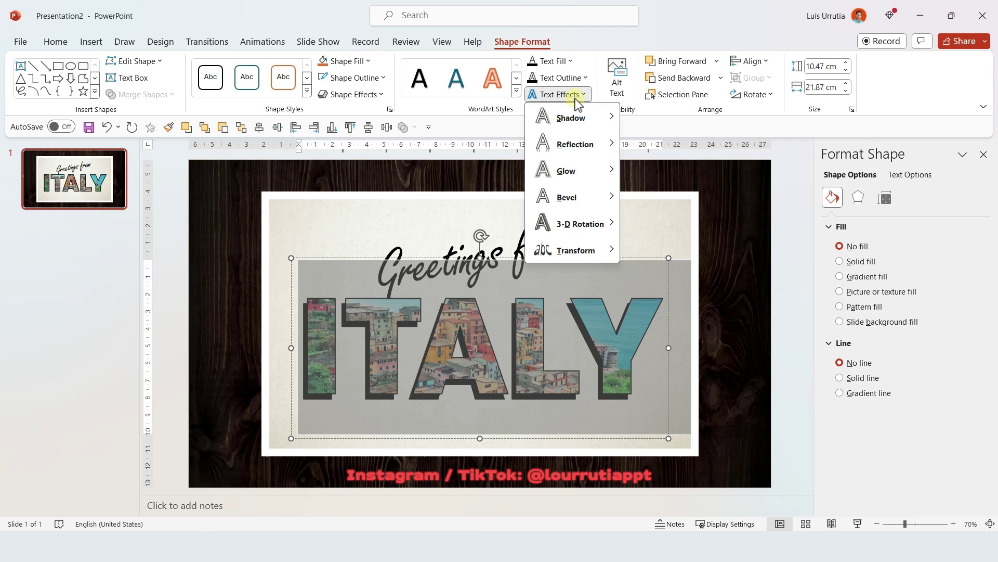
mouse_move(591, 252)
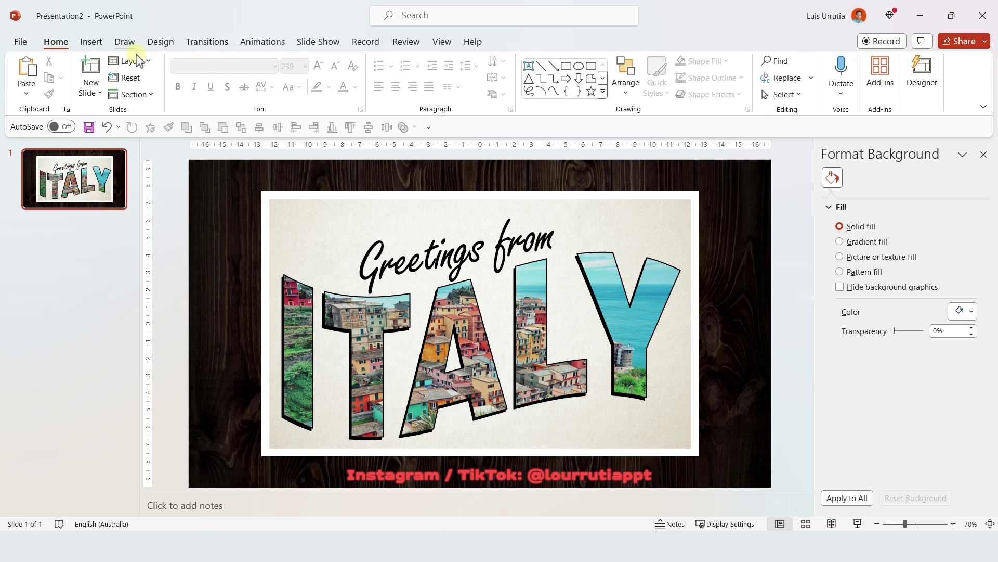
click(91, 41)
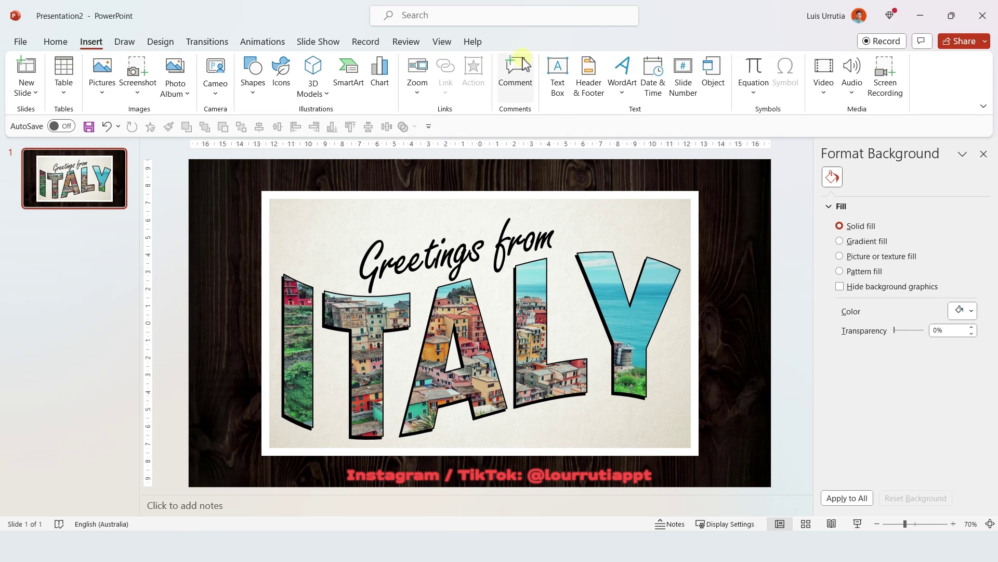
Add a right-aligned Aptos Black byline with the author's name at the postcard's bottom right
click(558, 67)
drag(538, 427, 684, 440)
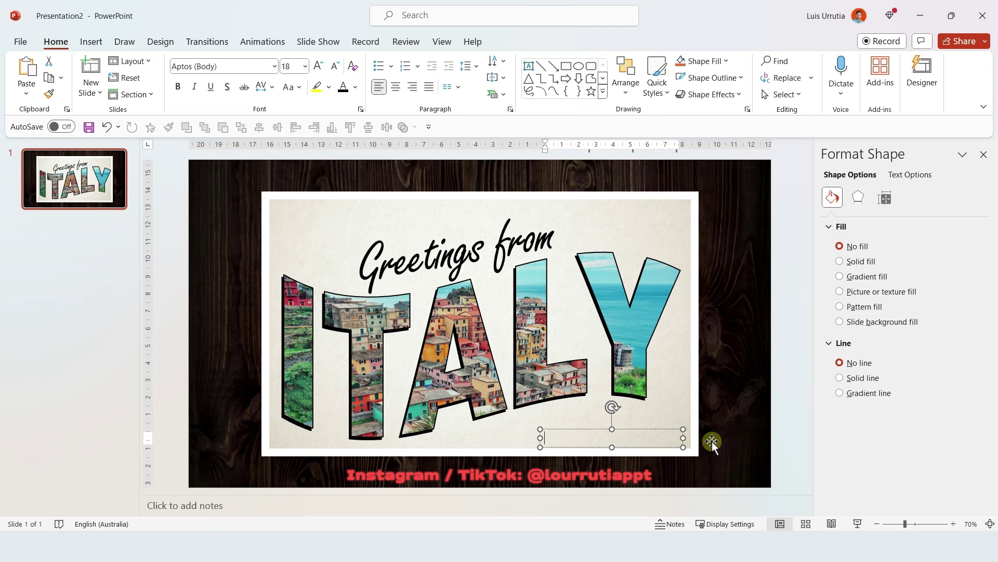
text(BY LUIS UR)
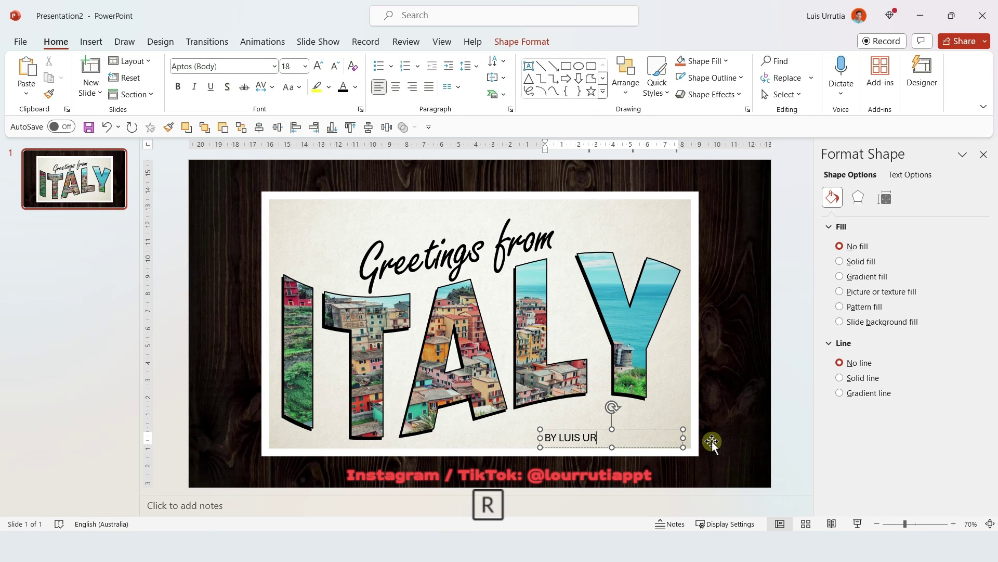
text(RUTIA)
key(ctrl+a)
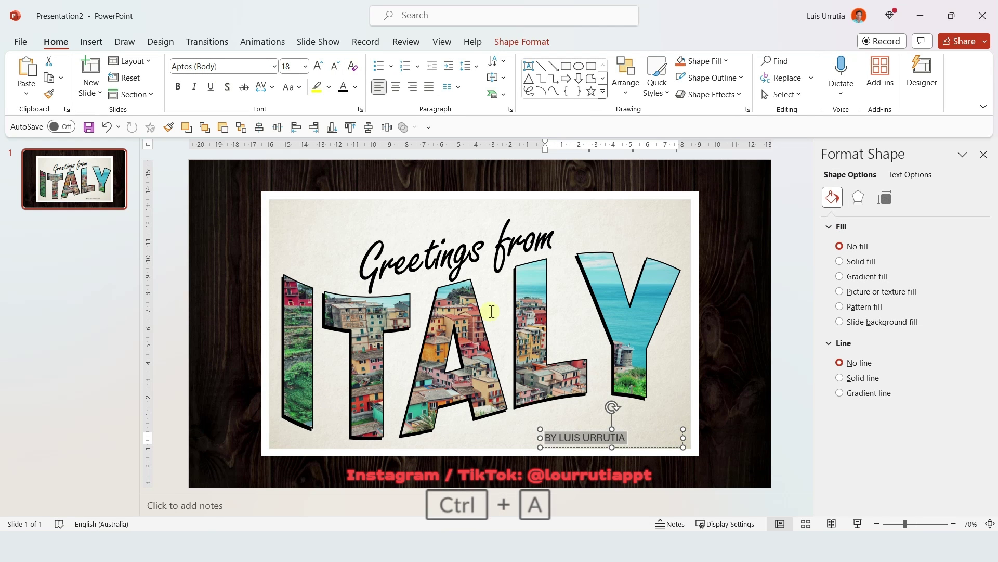
click(259, 67)
text(A)
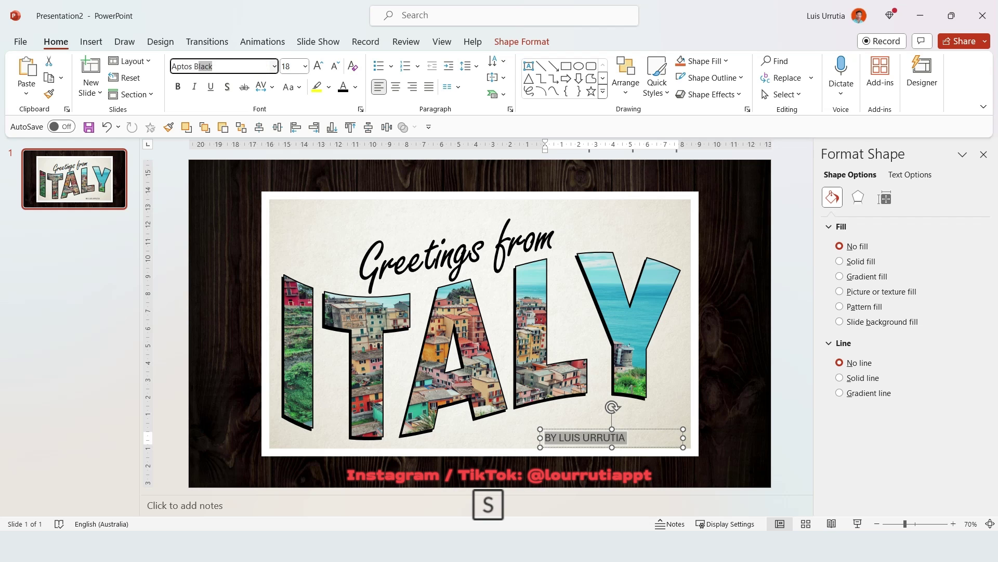
text(ptos B)
key(Return)
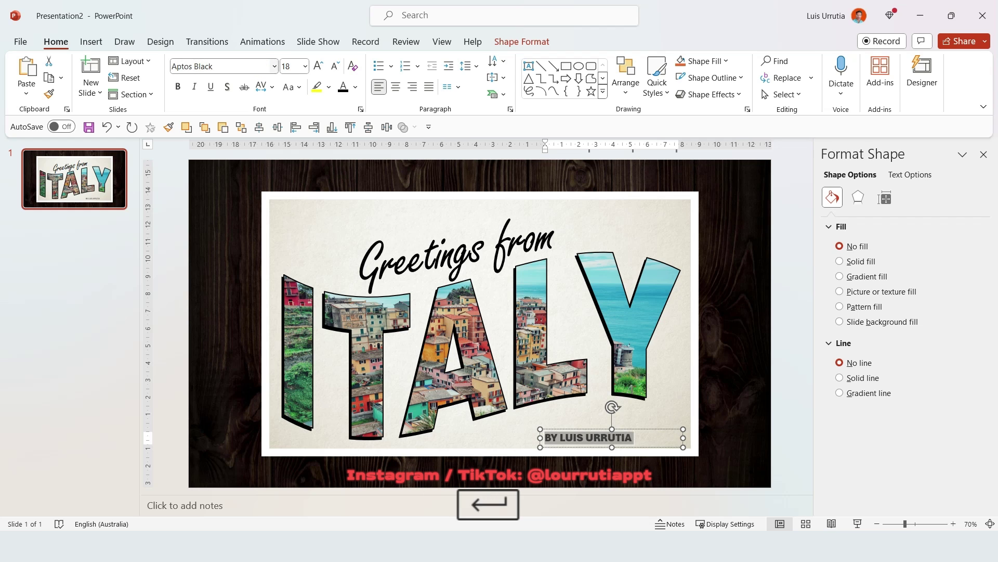
click(412, 88)
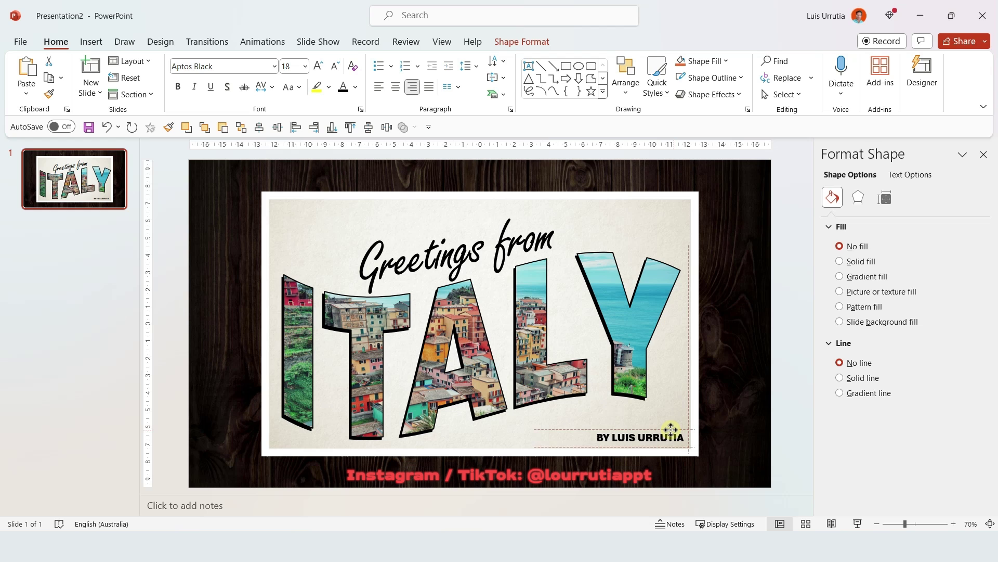
Insert the solid postage-stamp icon at the postcard's top right, enlarged to about 3.87 × 5.99 cm
click(749, 391)
click(91, 42)
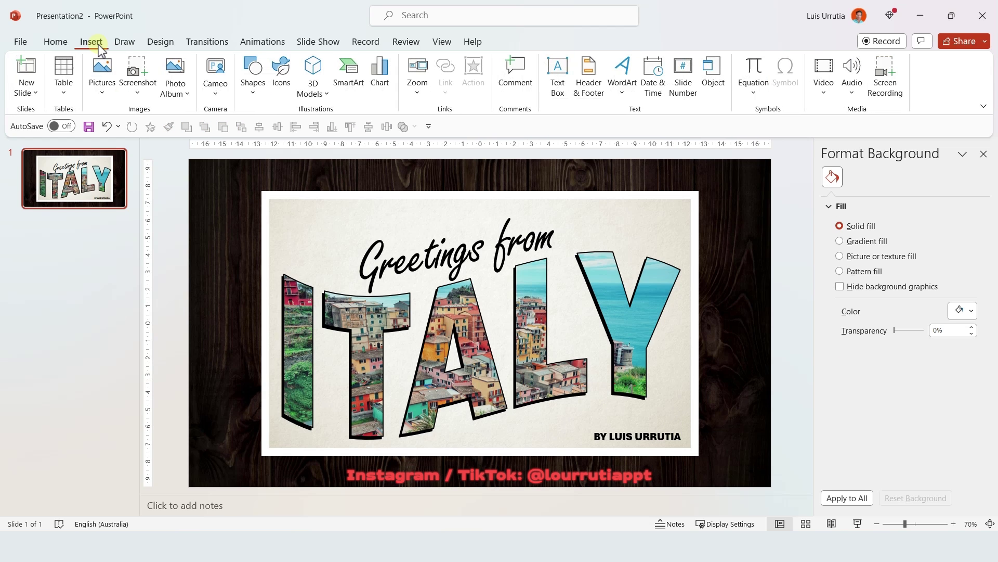
click(285, 76)
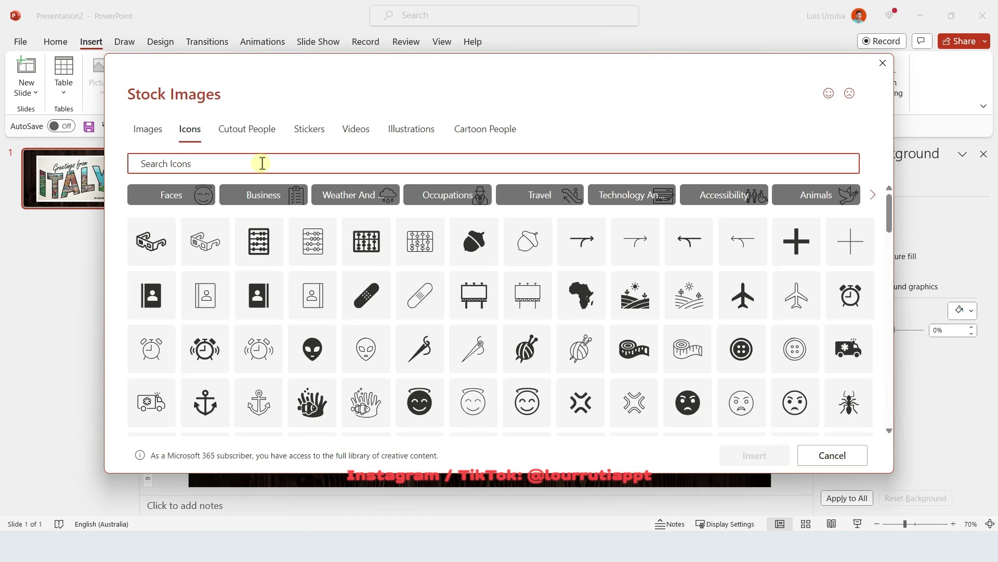
text(STAMP)
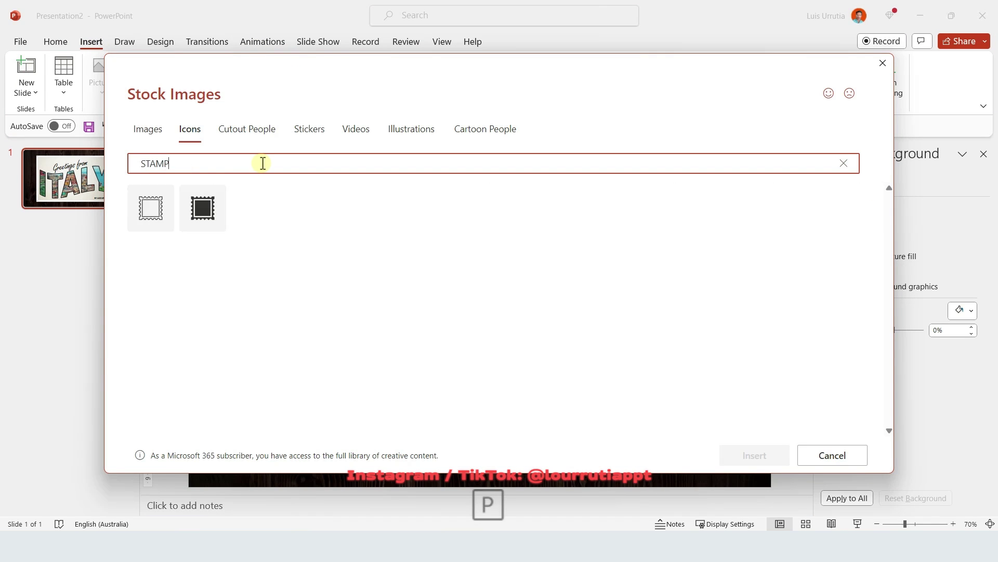
click(205, 216)
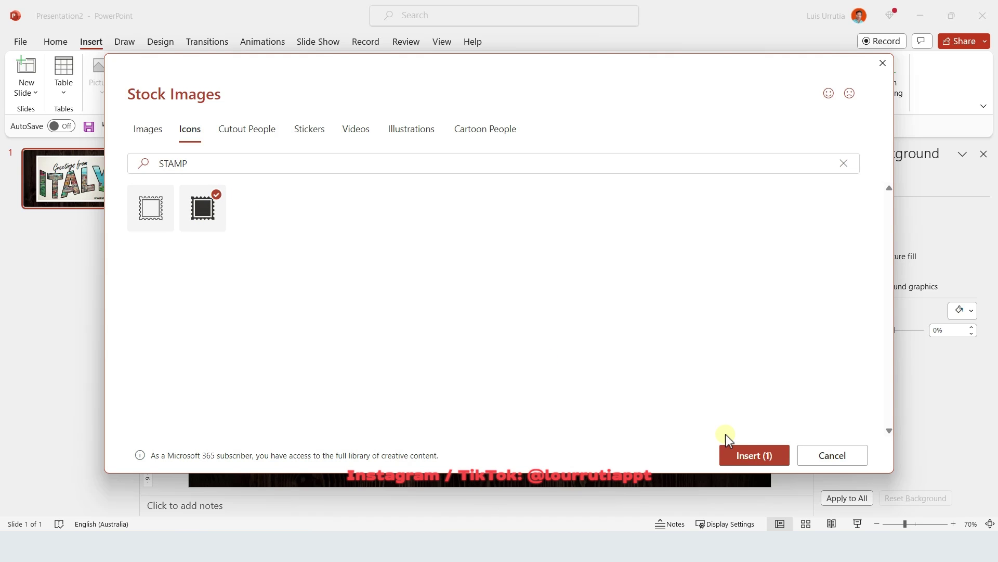
click(747, 453)
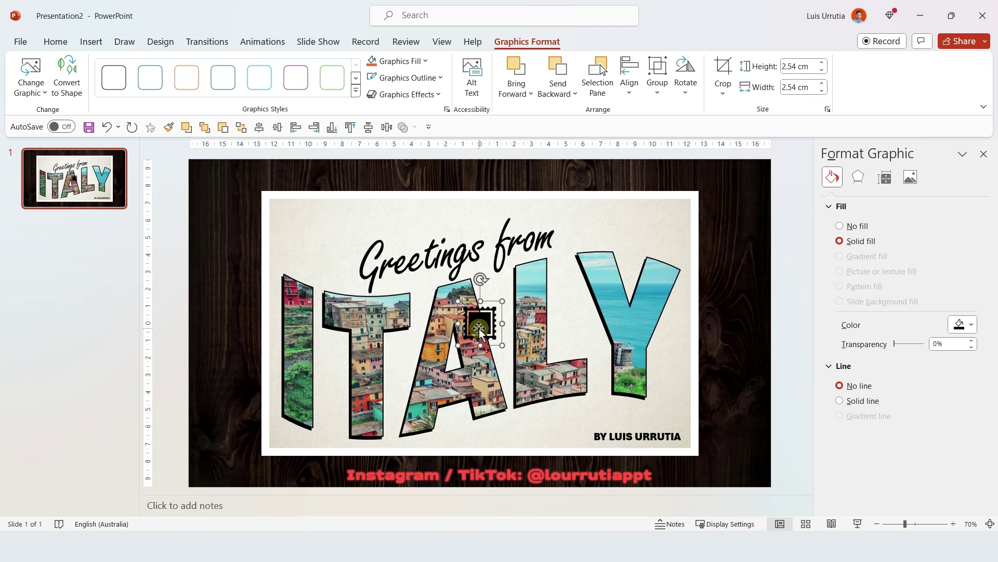
drag(479, 326, 686, 236)
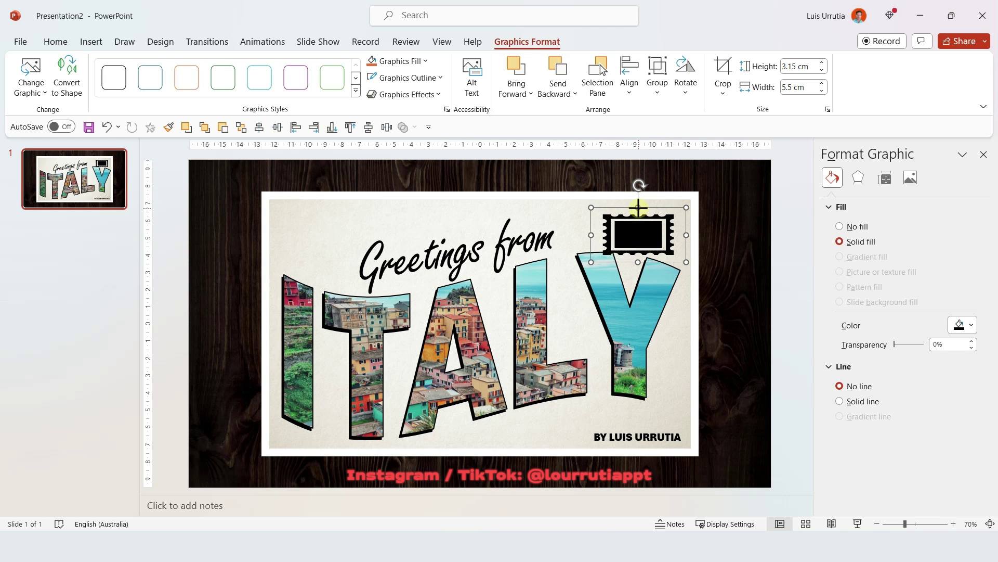
drag(638, 208, 639, 201)
drag(687, 263, 695, 269)
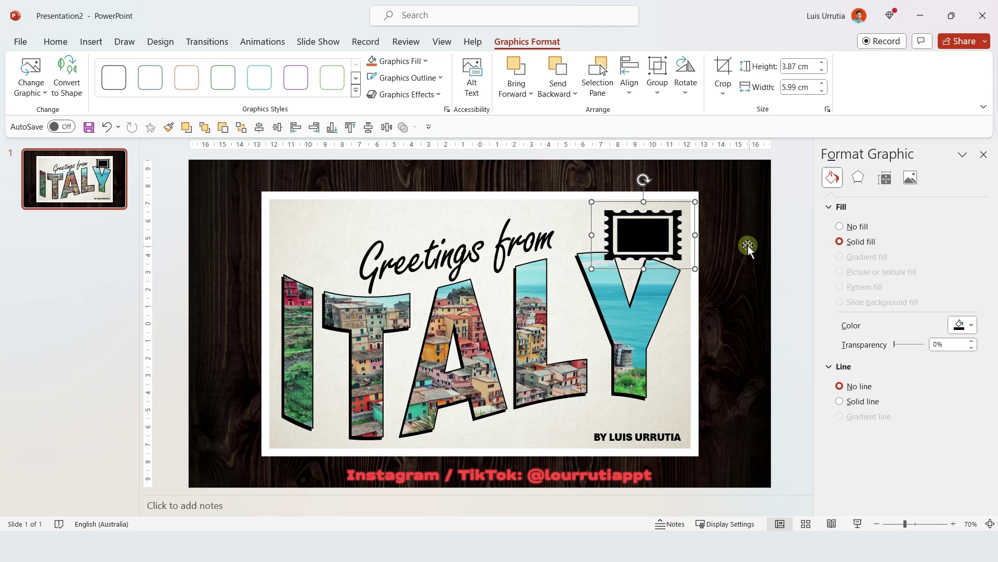
Make the stamp white with an Offset: Bottom shadow at 0% transparency and 0 pt blur
click(959, 327)
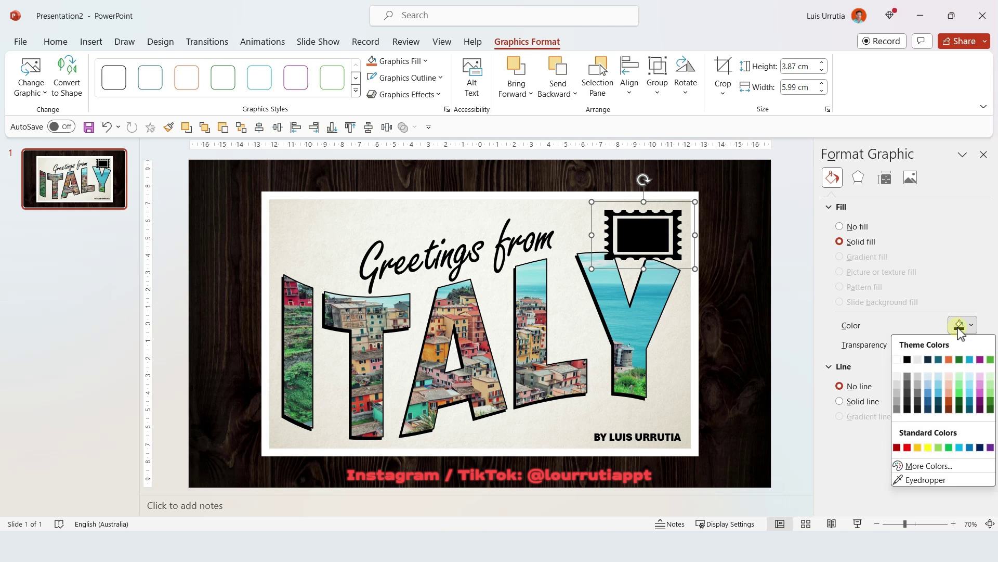
click(897, 359)
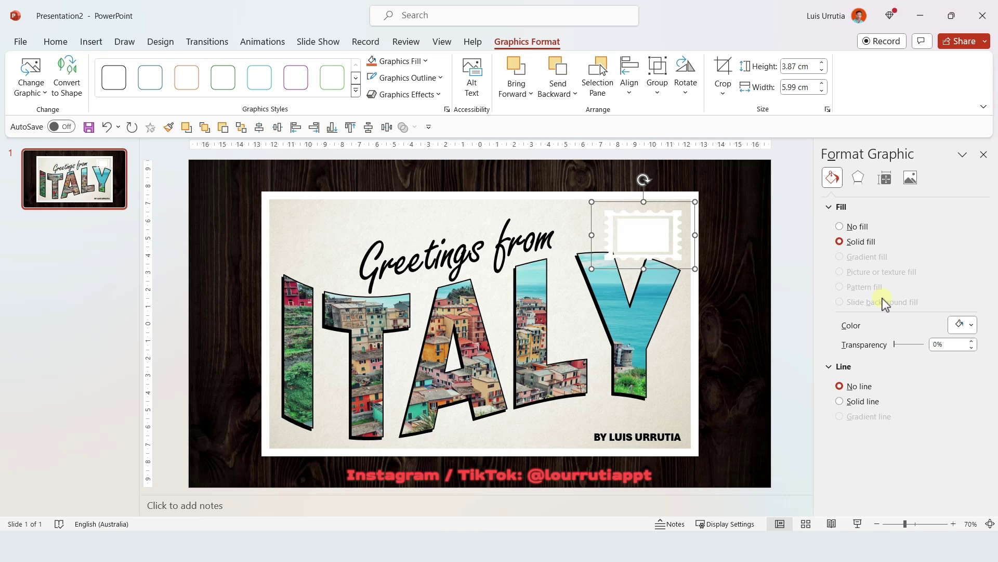
click(858, 179)
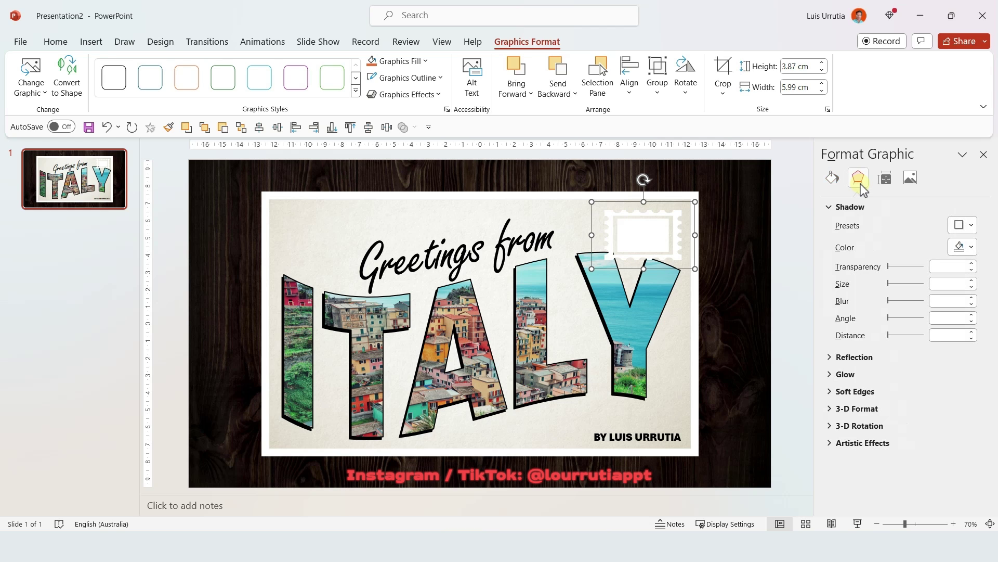
click(960, 227)
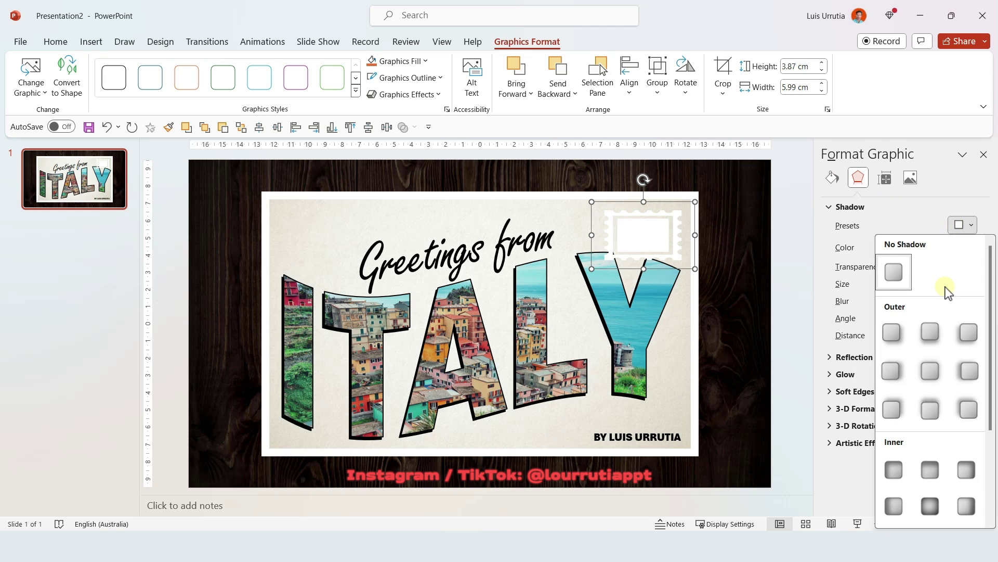
click(930, 331)
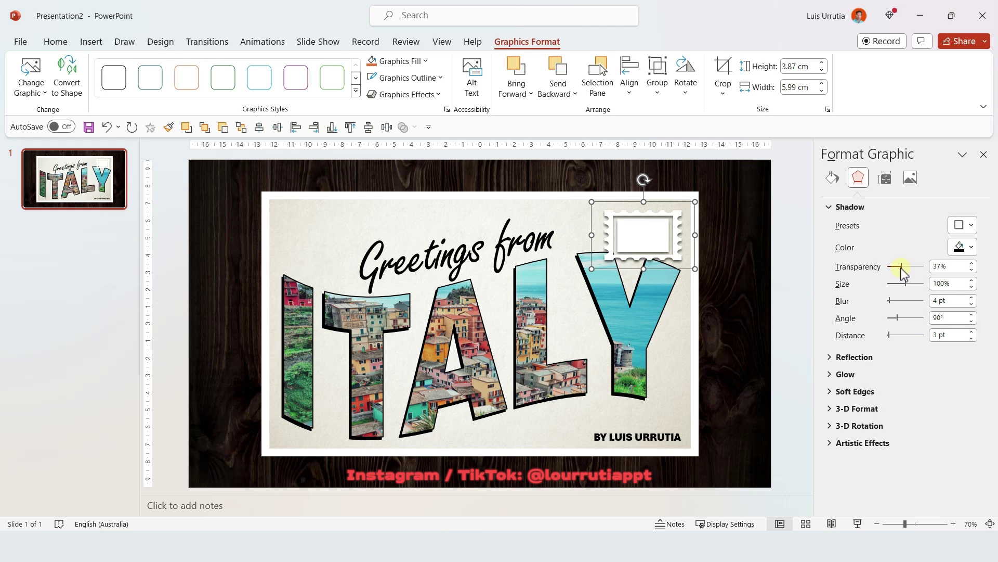
drag(901, 268, 889, 269)
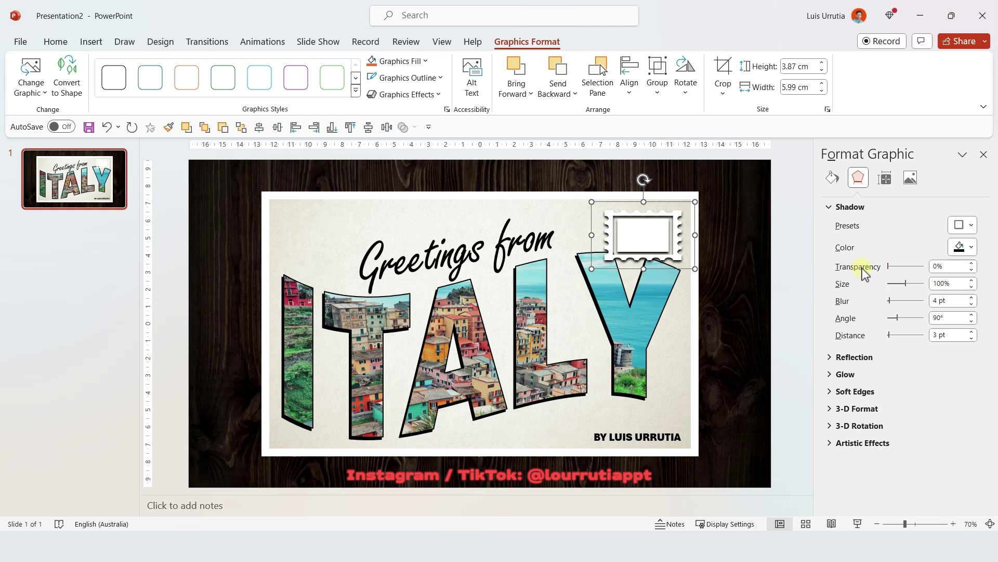
drag(891, 301, 887, 305)
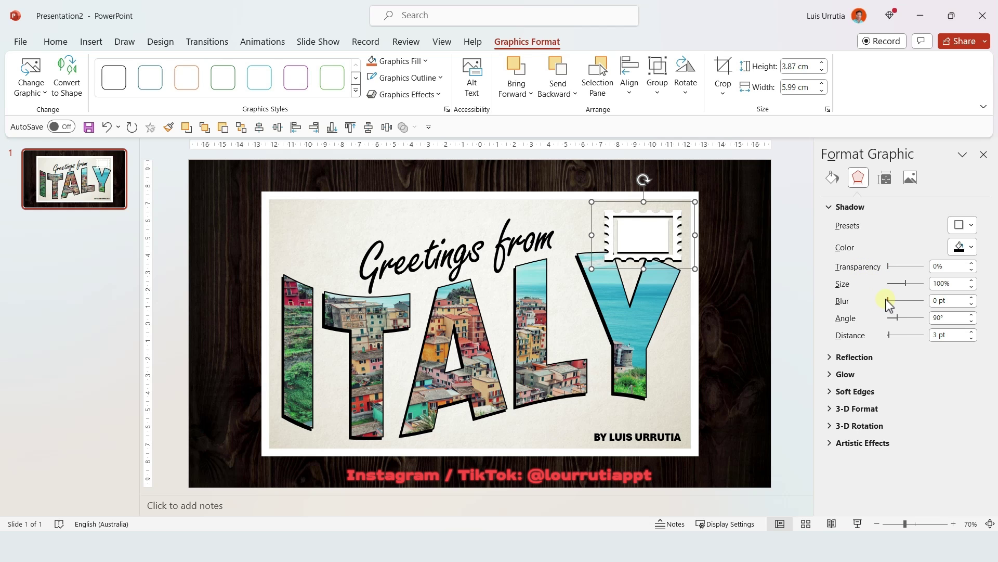
click(389, 341)
Add slide 2 filled with the pasted Colosseum photo, then return to slide 1
right_click(66, 229)
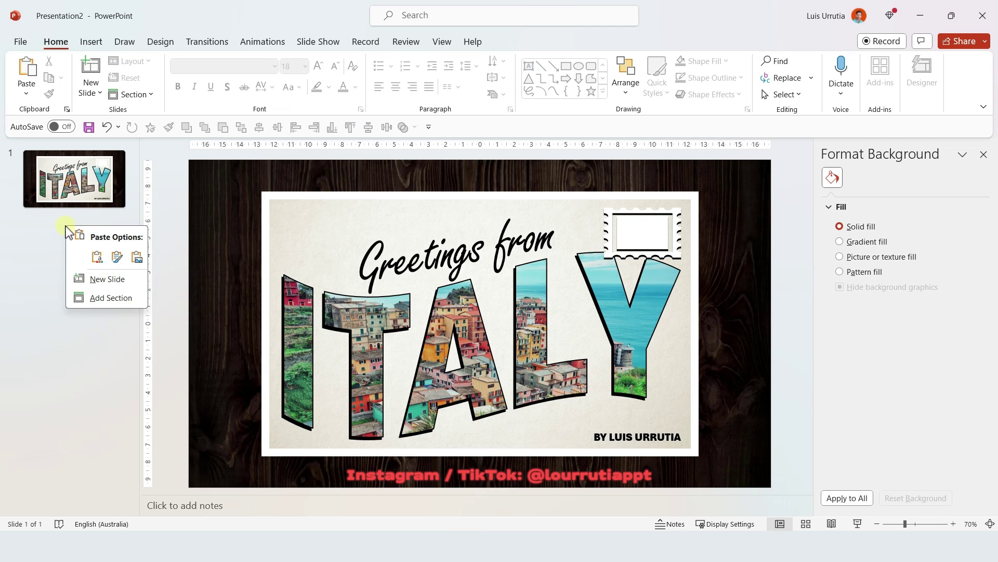
click(92, 278)
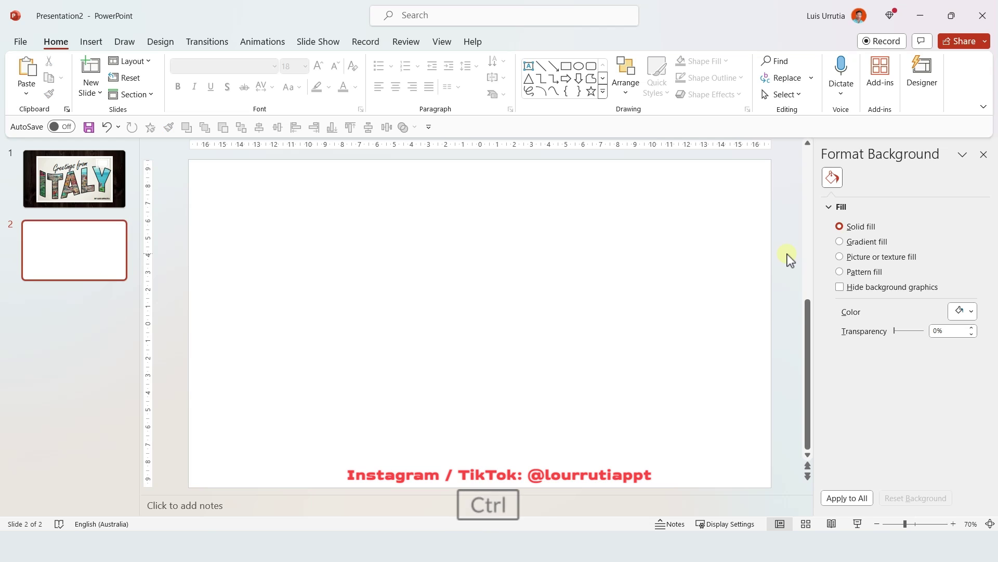
key(ctrl+v)
drag(570, 375, 771, 449)
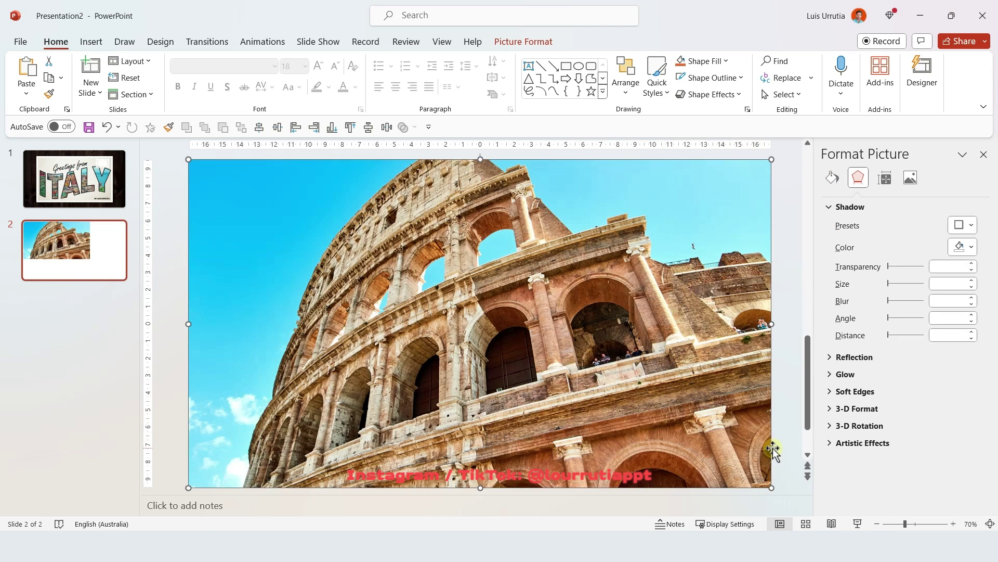
click(785, 376)
drag(230, 269, 113, 197)
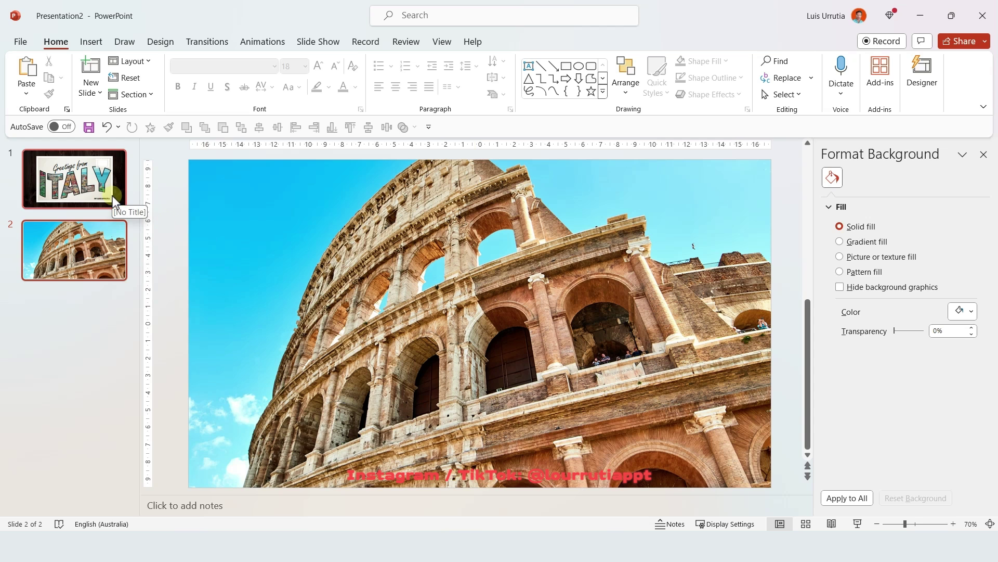
click(108, 191)
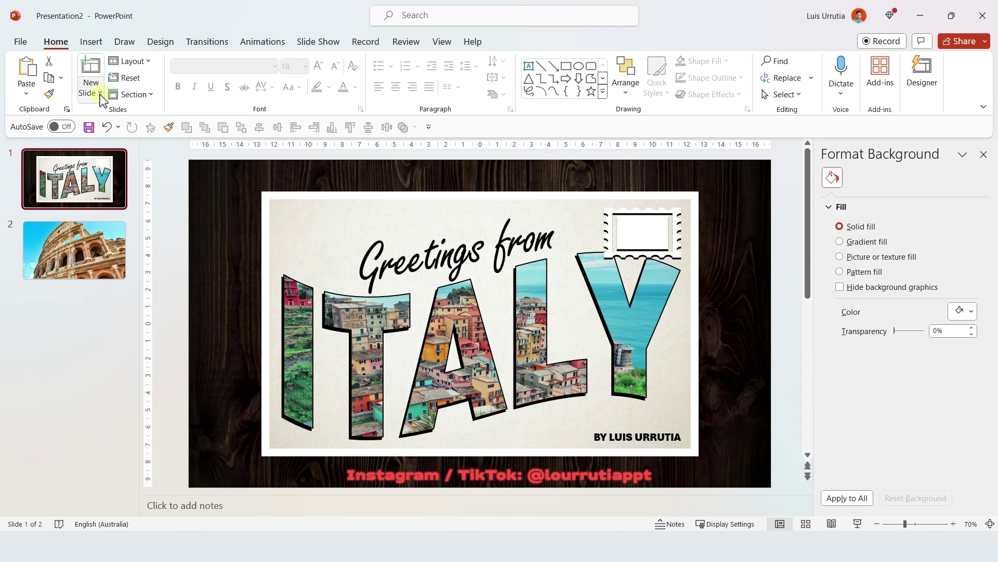
Insert a Slide Zoom linking to slide 2
click(92, 41)
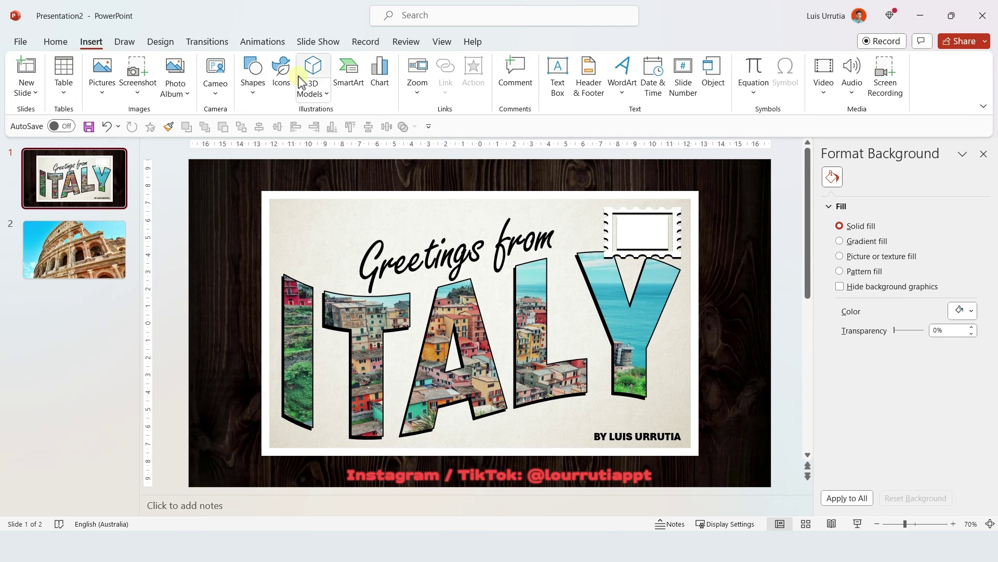
click(415, 90)
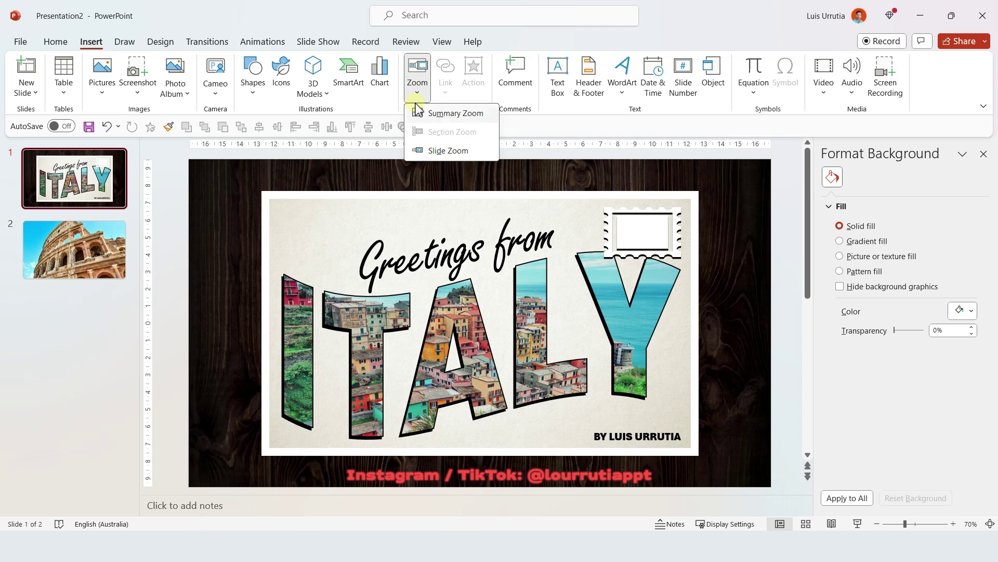
click(447, 151)
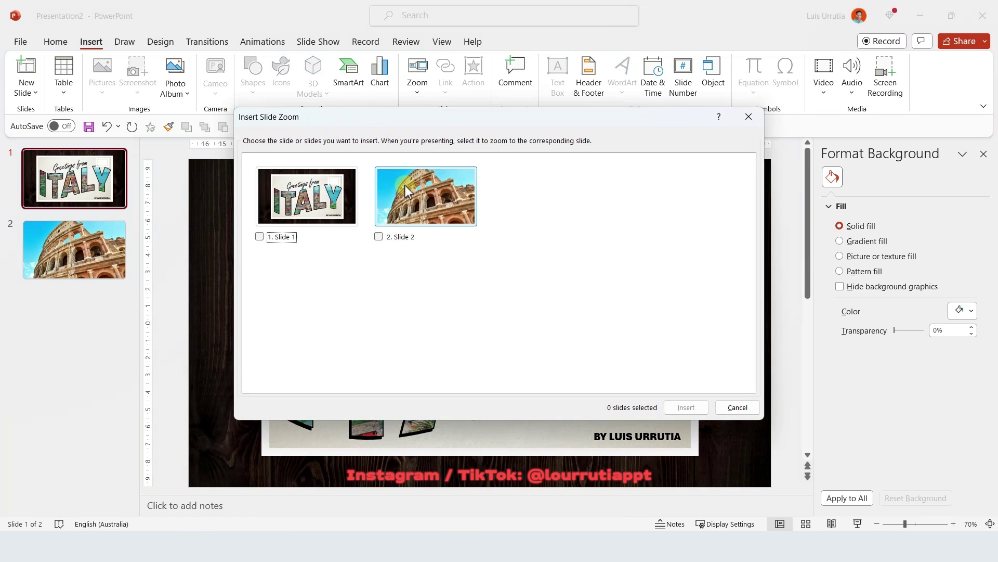
click(383, 243)
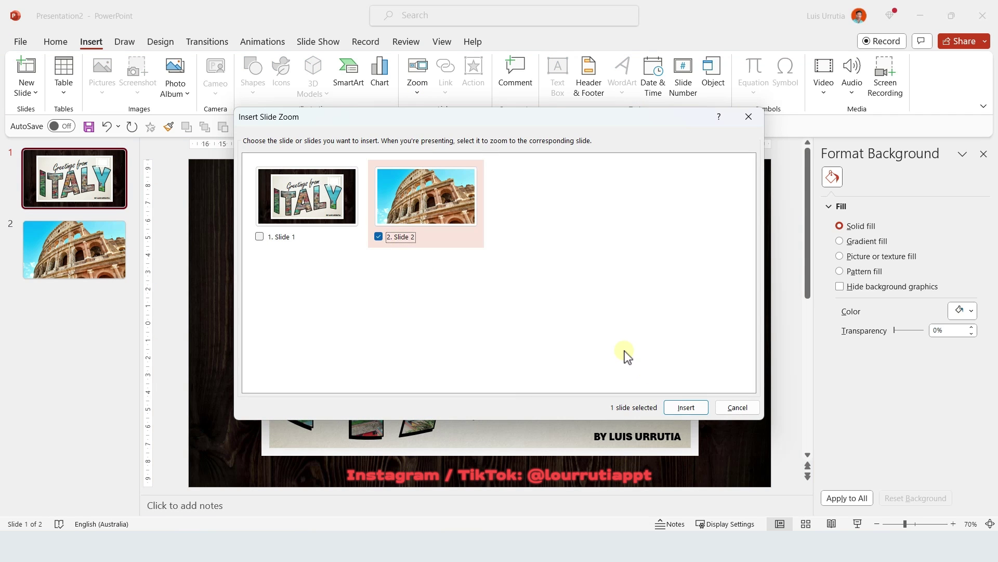
click(686, 407)
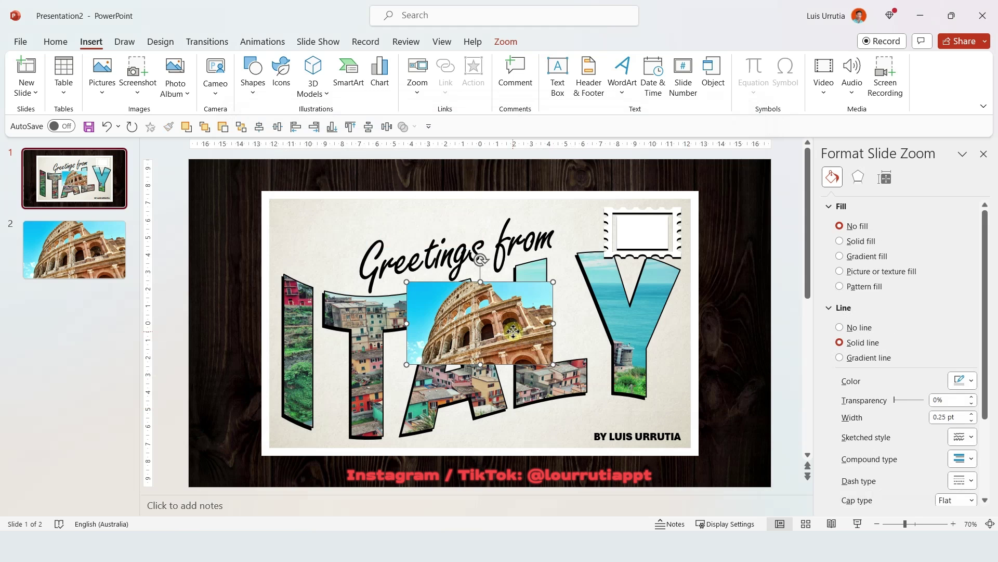
Move and resize the zoom thumbnail to fit inside the stamp, undoing an accidental stamp resize
drag(513, 331, 636, 260)
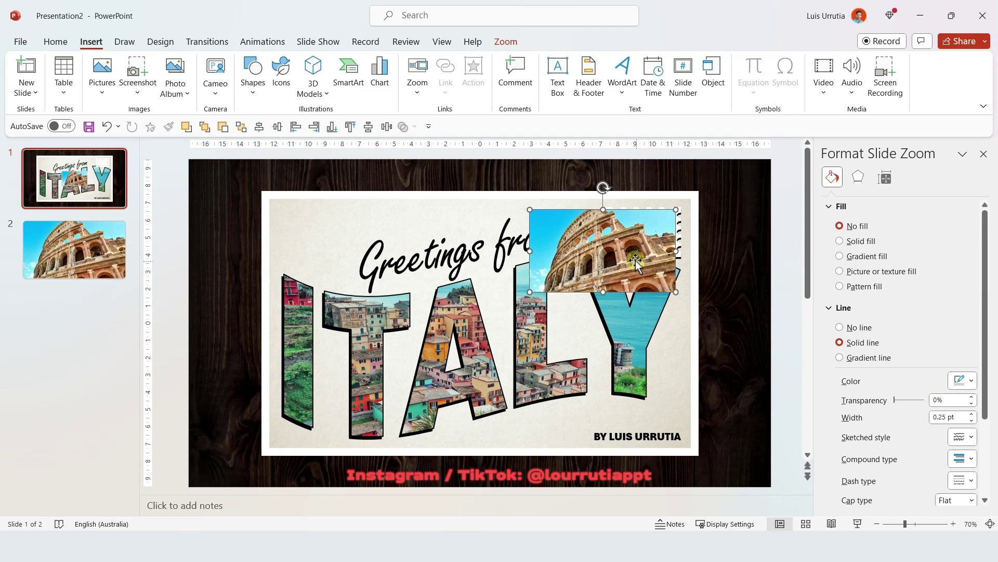
key(Down)
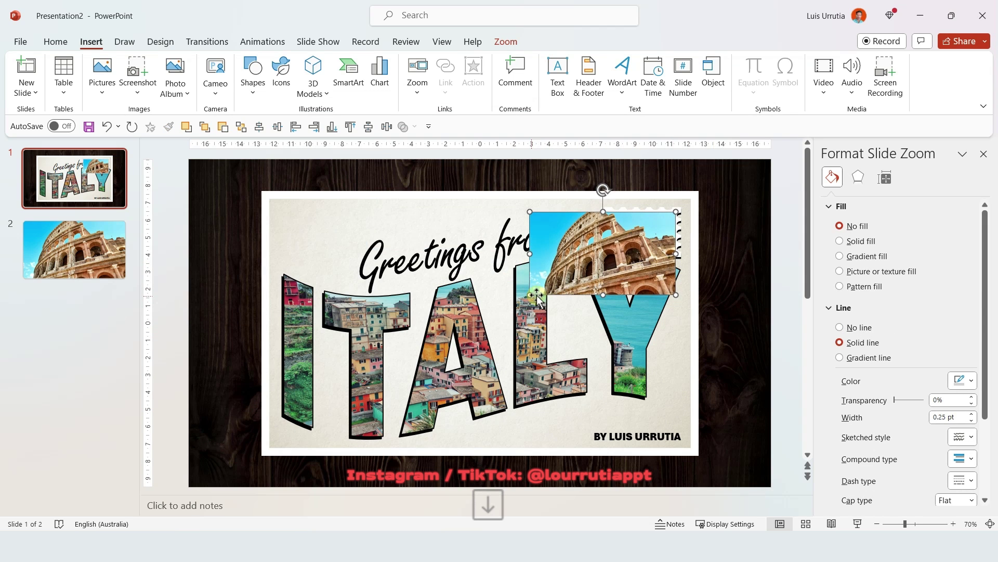
drag(536, 295, 602, 255)
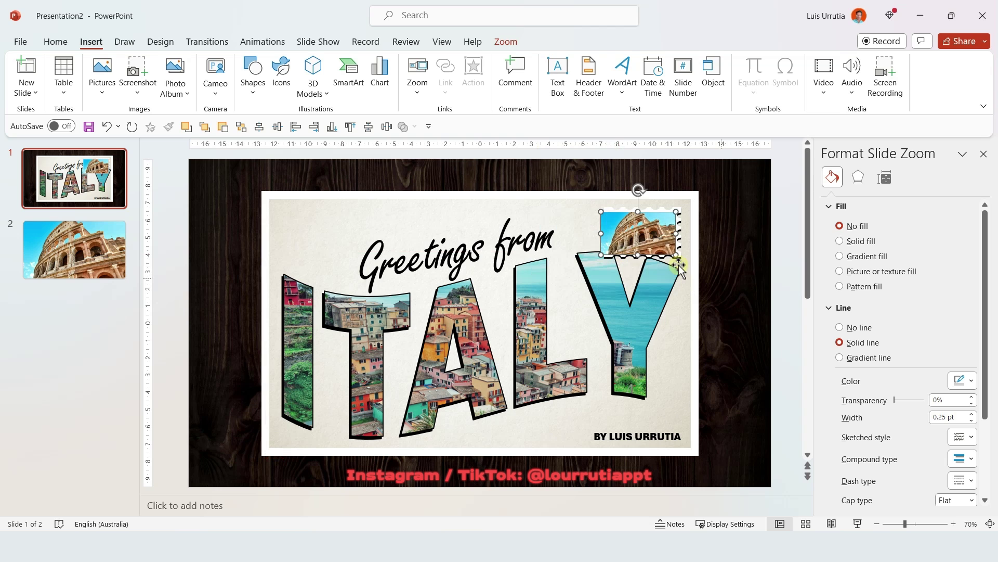
click(945, 524)
drag(285, 431, 329, 398)
key(Tab)
scroll(579, 379, down, 1)
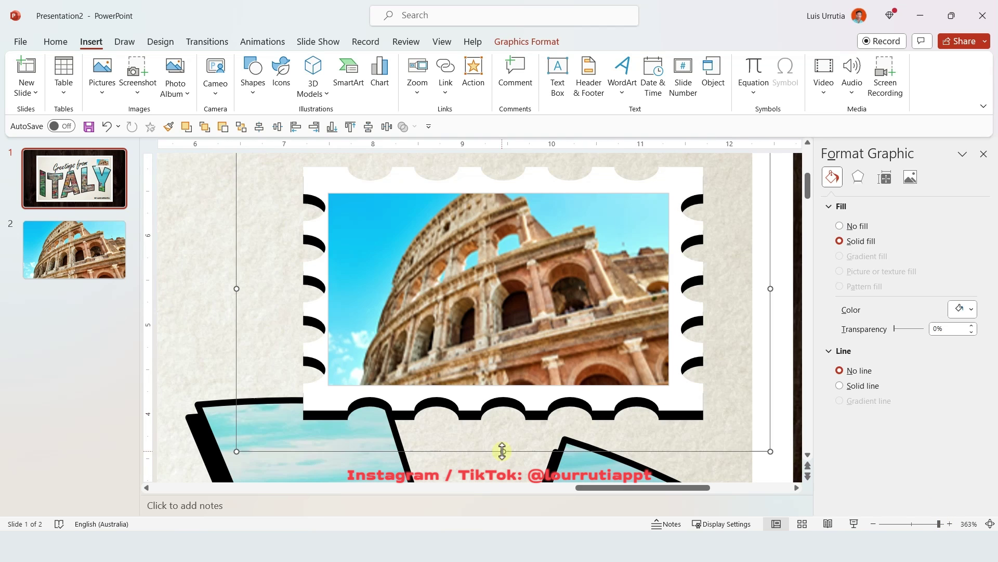
drag(238, 291, 226, 291)
key(ctrl+z)
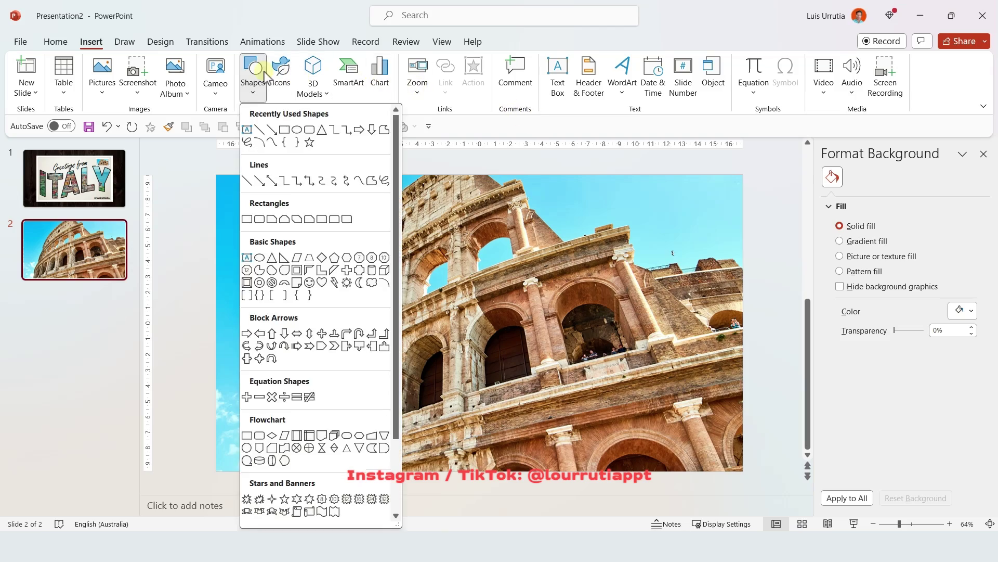
click(294, 128)
drag(269, 250, 401, 375)
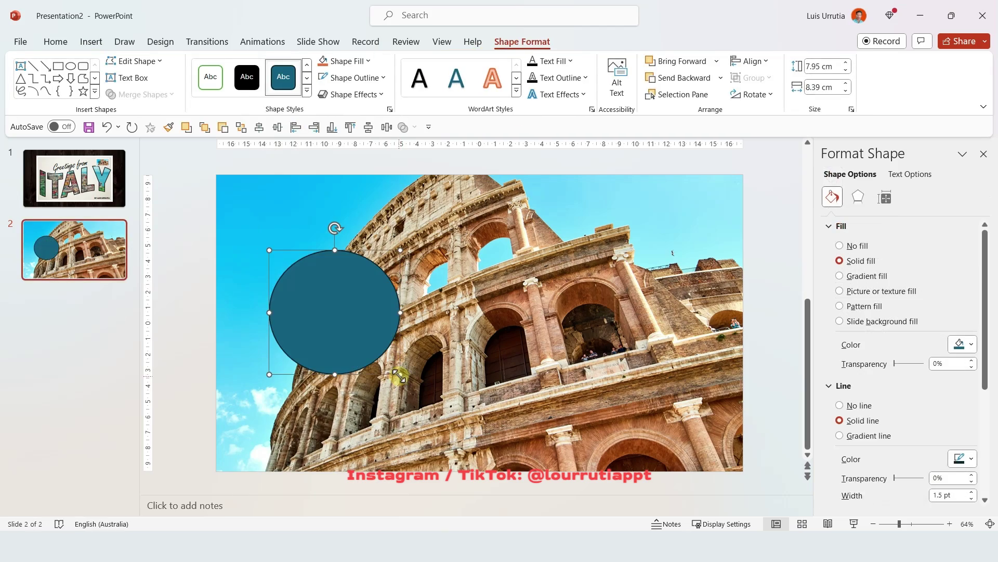
drag(325, 314, 457, 334)
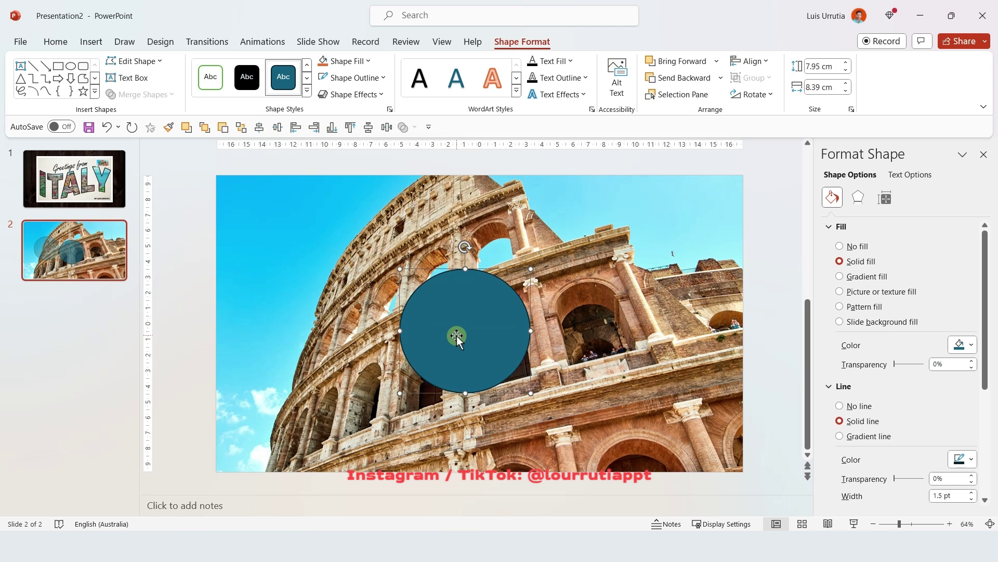
click(92, 185)
scroll(613, 236, up, 10)
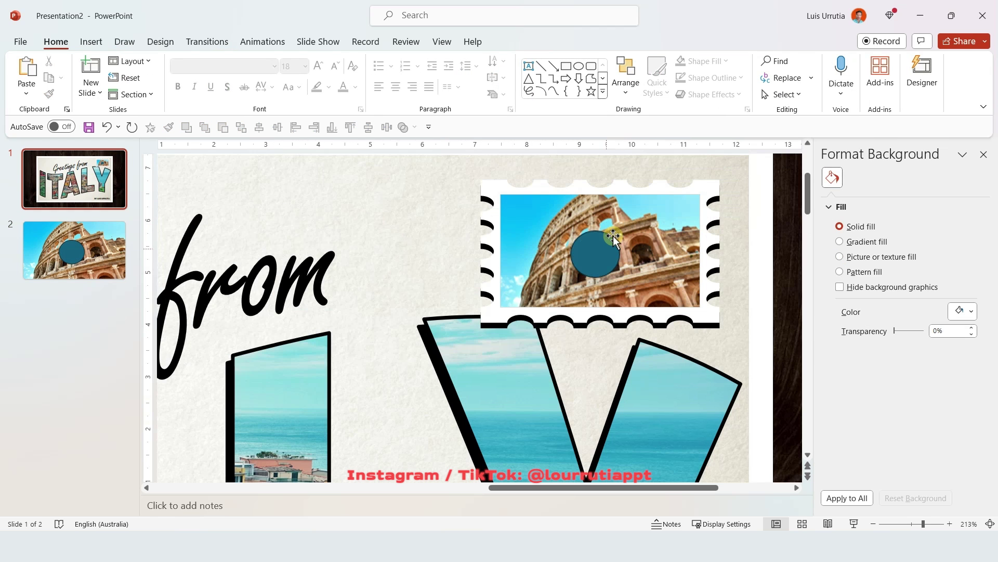
click(101, 264)
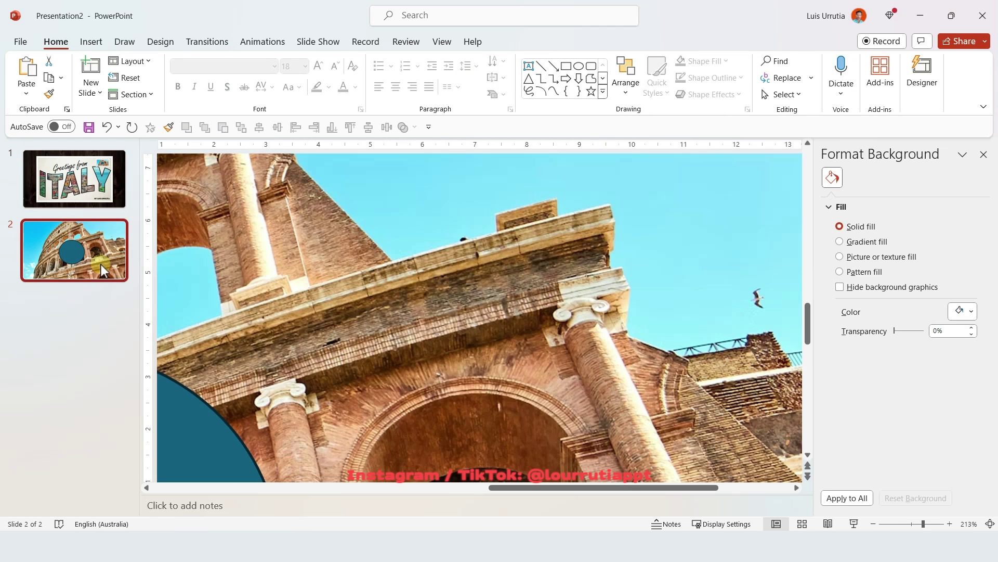
click(911, 524)
drag(911, 524, 900, 526)
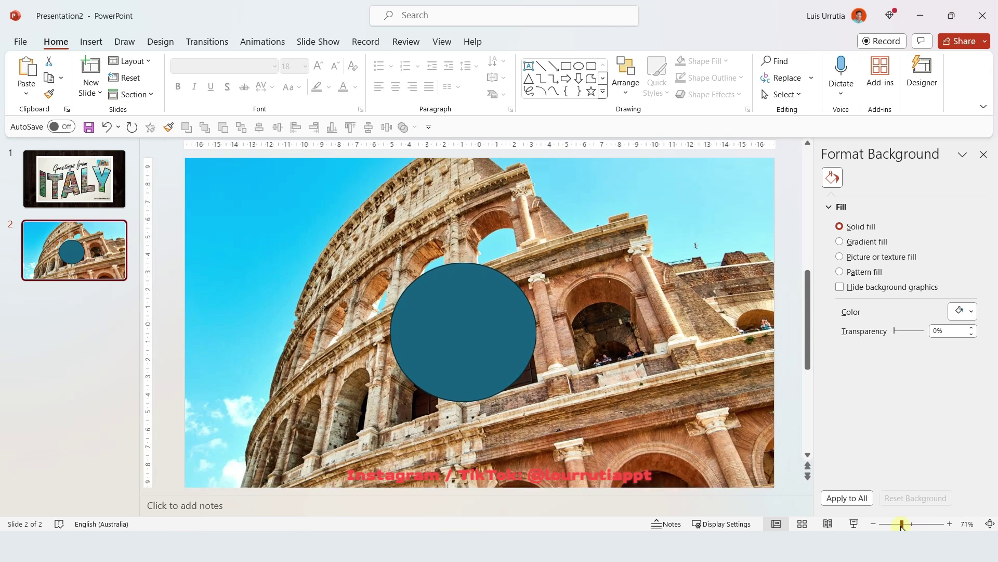
click(482, 350)
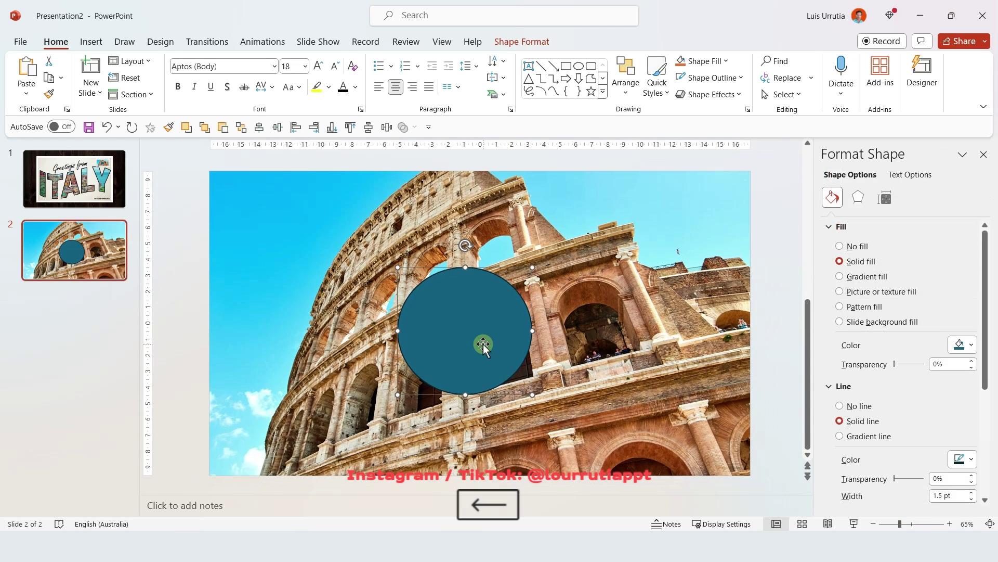
Delete the teal test circle and duplicate slide 2 as a new slide 3
key(BackSpace)
key(ctrl+d)
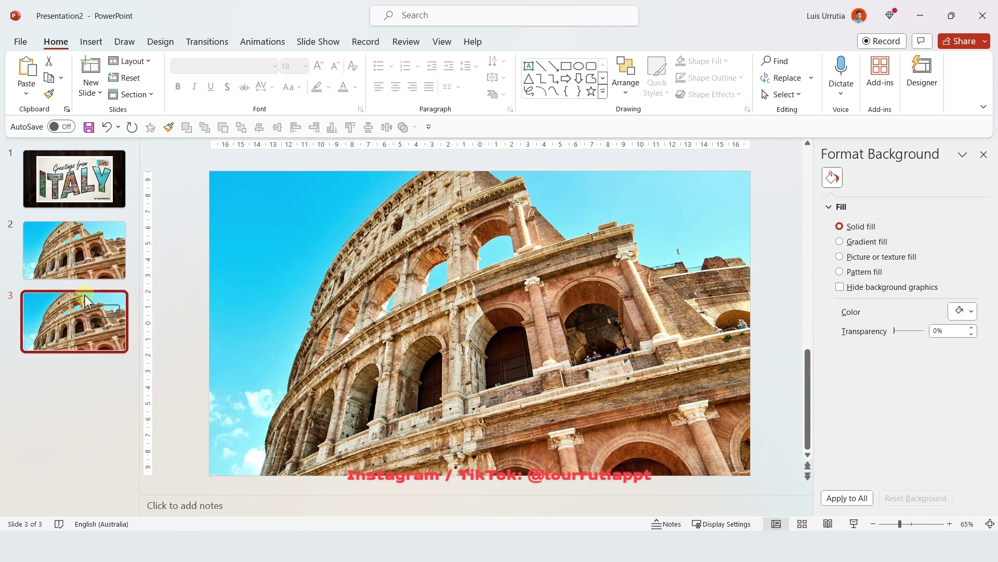
click(82, 266)
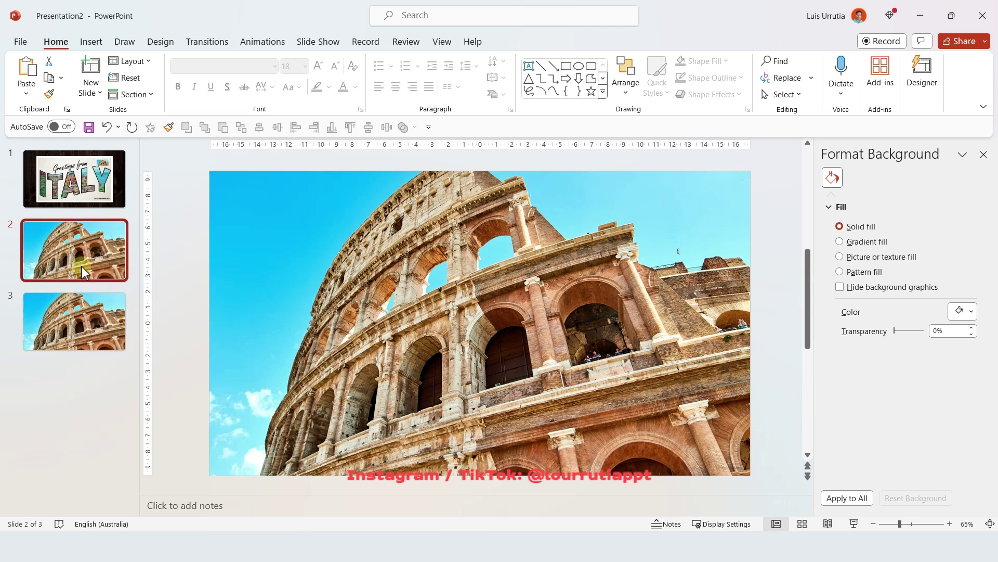
Switch slide 2 to advance automatically after a delay instead of on click, editing the timing value
click(209, 46)
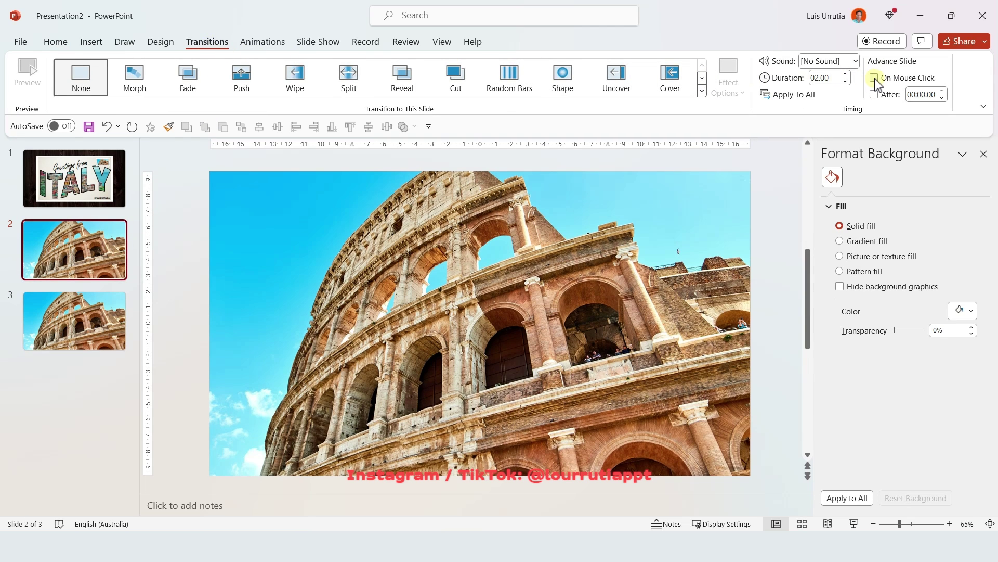
click(935, 94)
key(BackSpace)
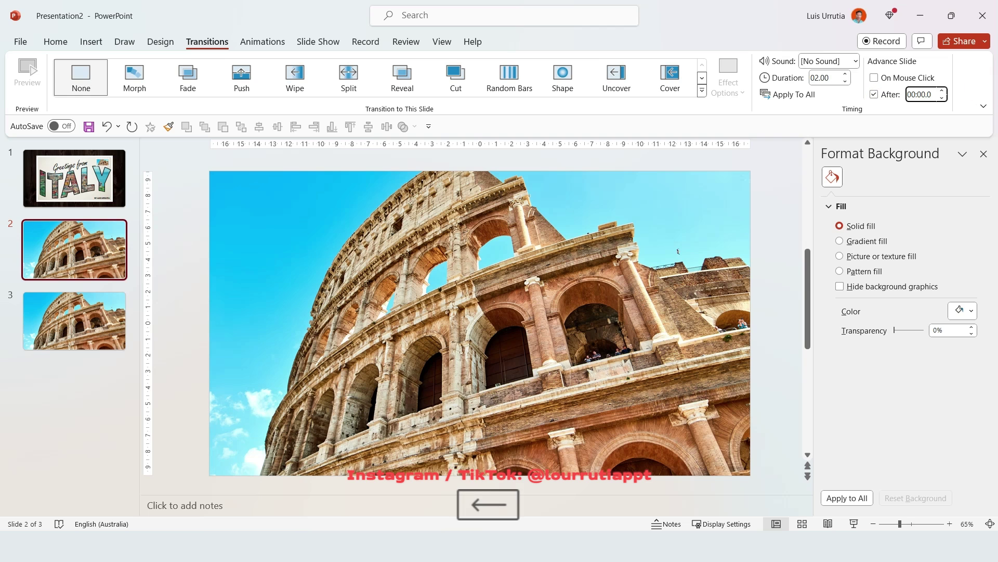
Finish the 00:00.01 delay, then copy the Greetings from Italy postcard picture onto slide 3
text(1)
click(75, 187)
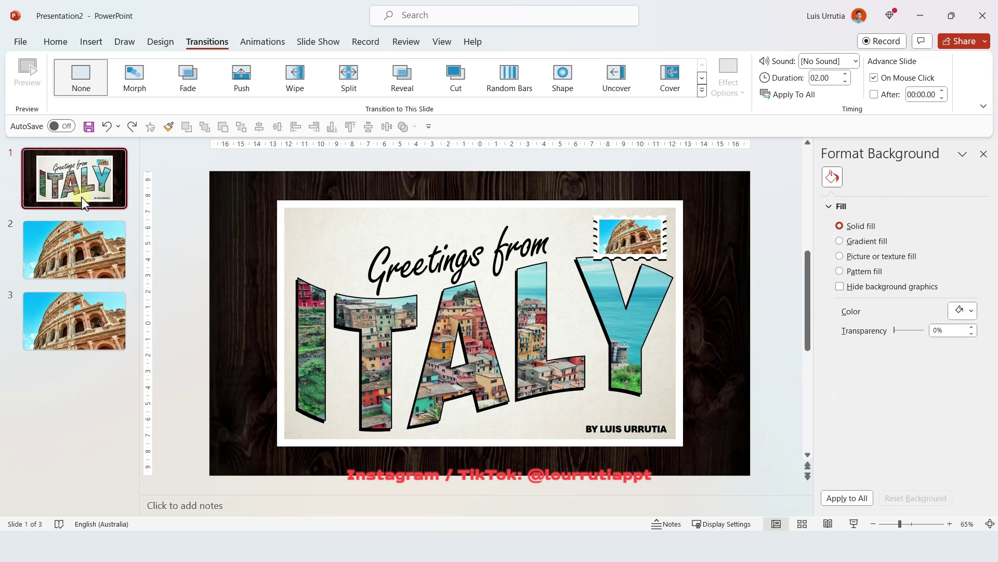
click(336, 218)
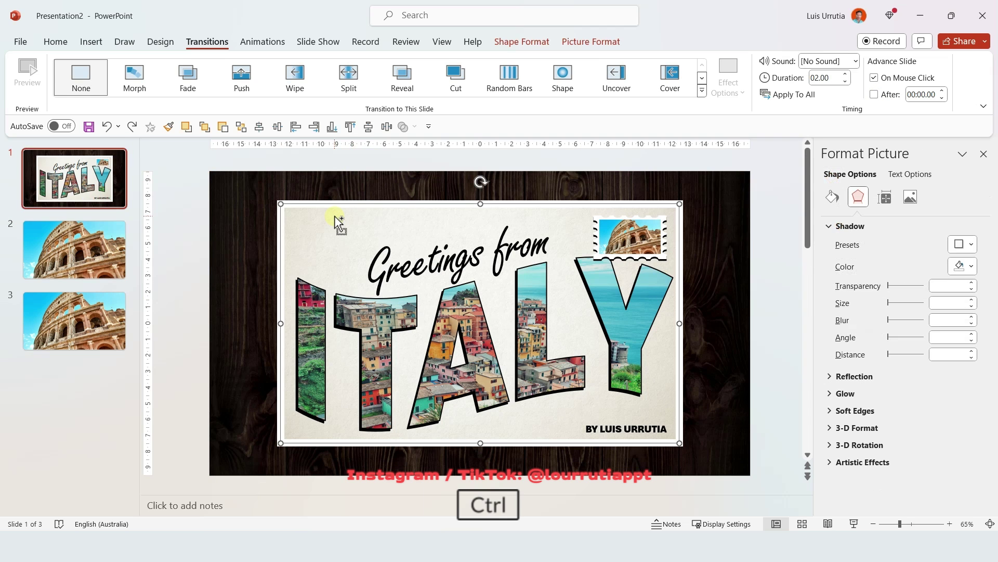
key(ctrl+c)
click(70, 308)
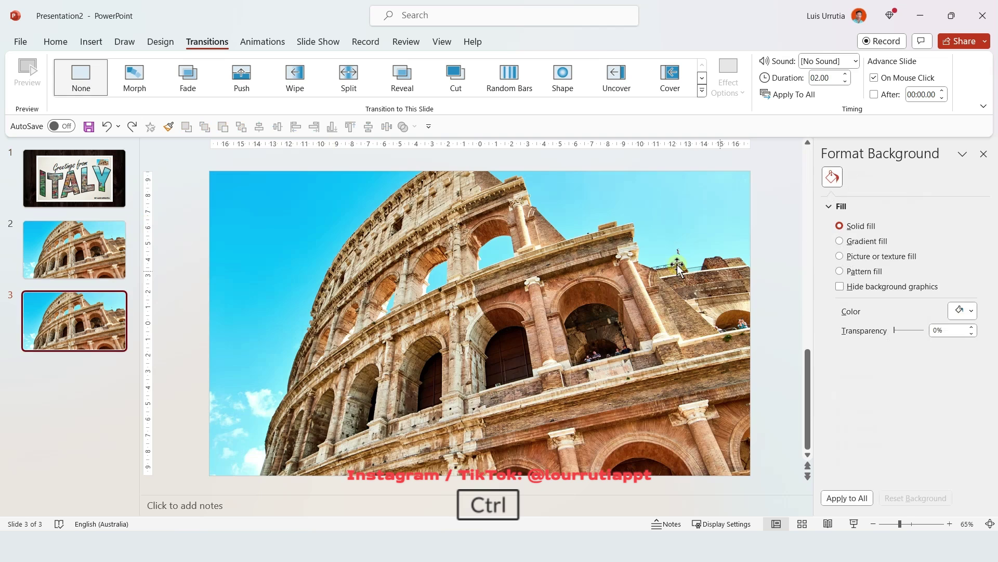
key(ctrl+v)
Reposition, resize and slightly tilt the paper card over the Colosseum photo
drag(501, 329, 537, 379)
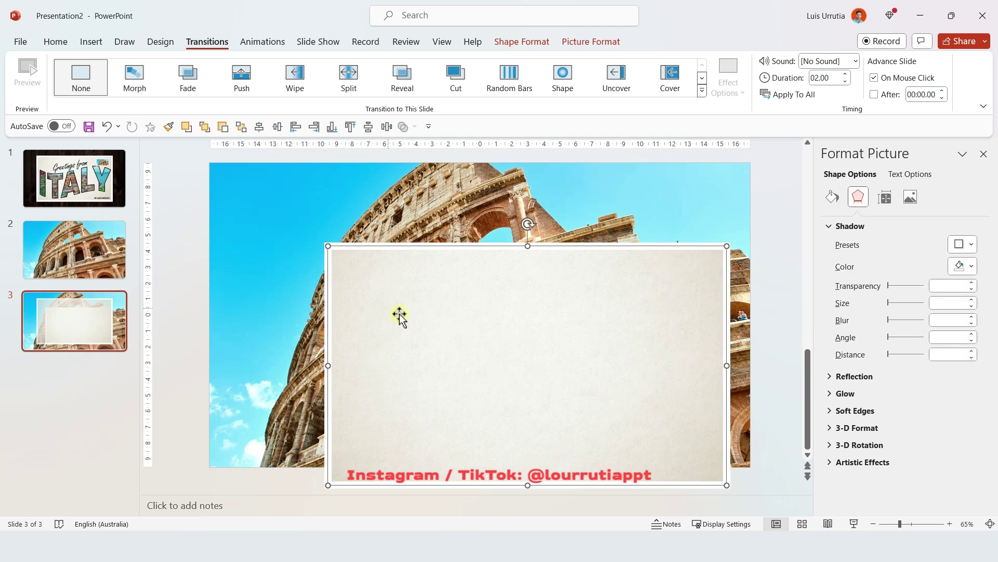
drag(329, 248, 457, 307)
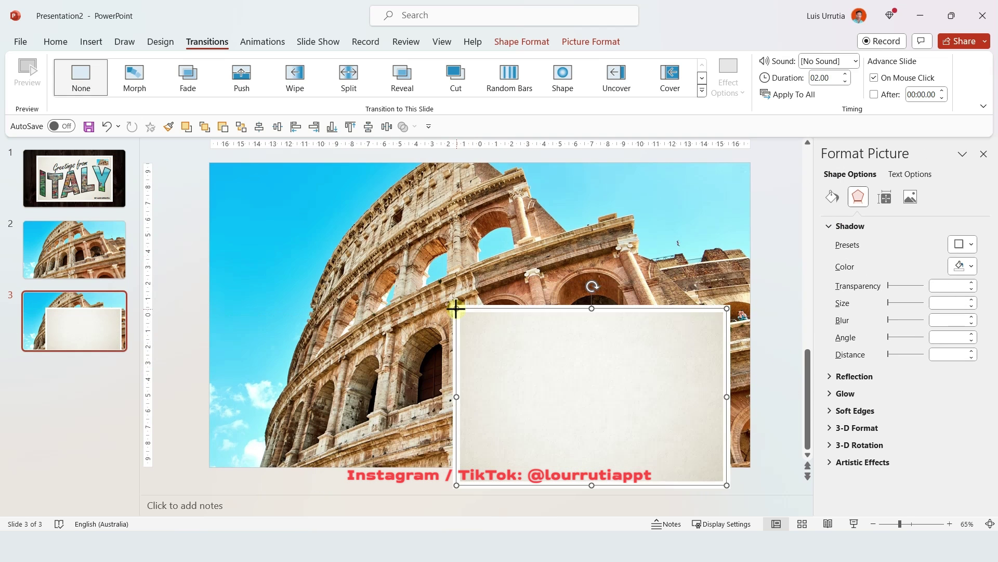
drag(594, 288, 580, 284)
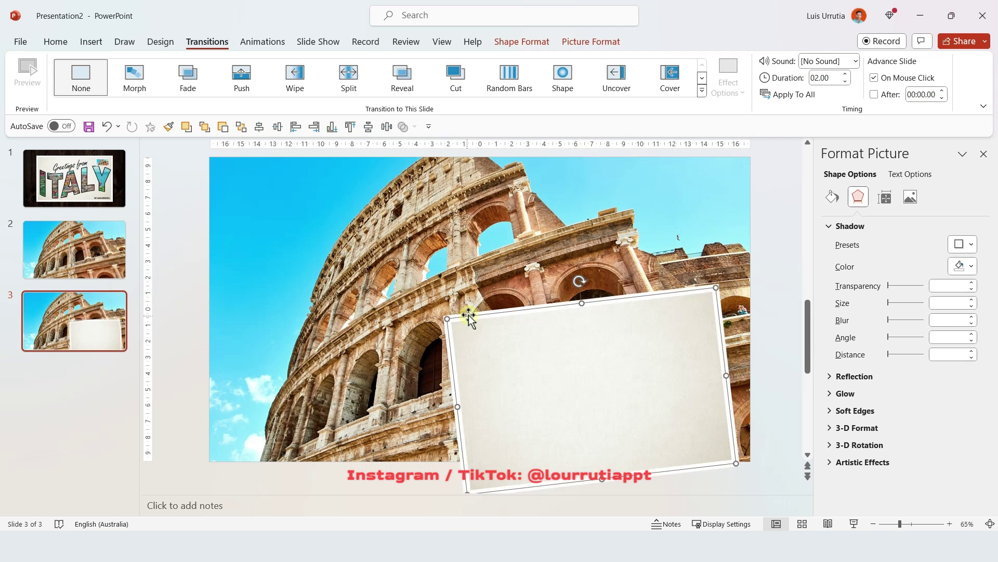
drag(445, 319, 417, 299)
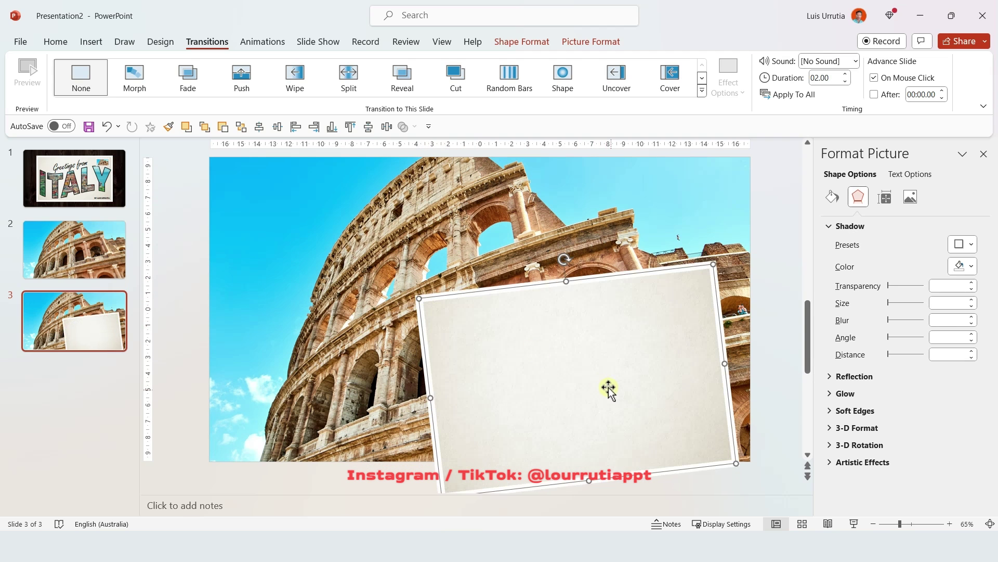
click(780, 281)
Paste the ROME title and description onto the card and tilt the card at an angle
key(ctrl+v)
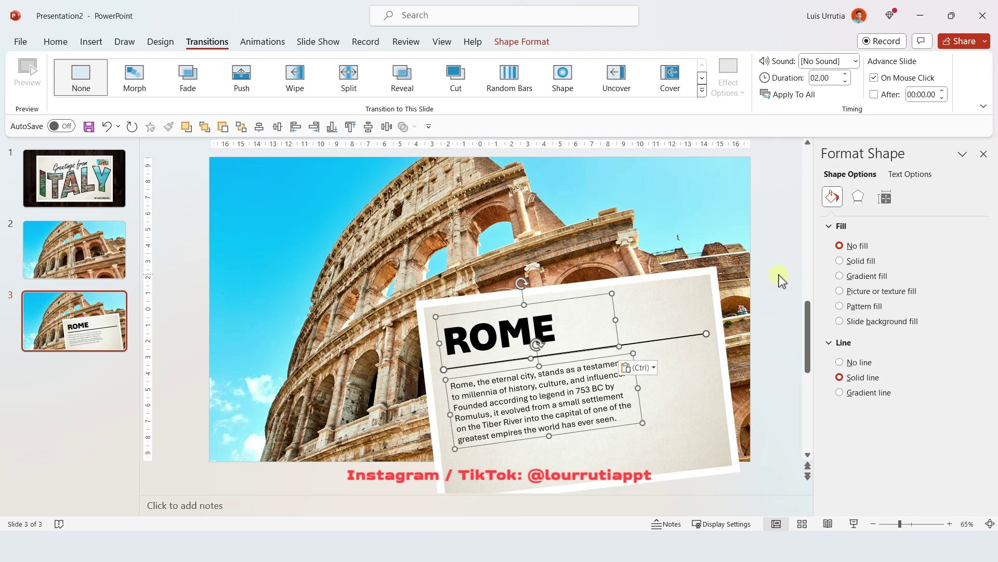
click(717, 291)
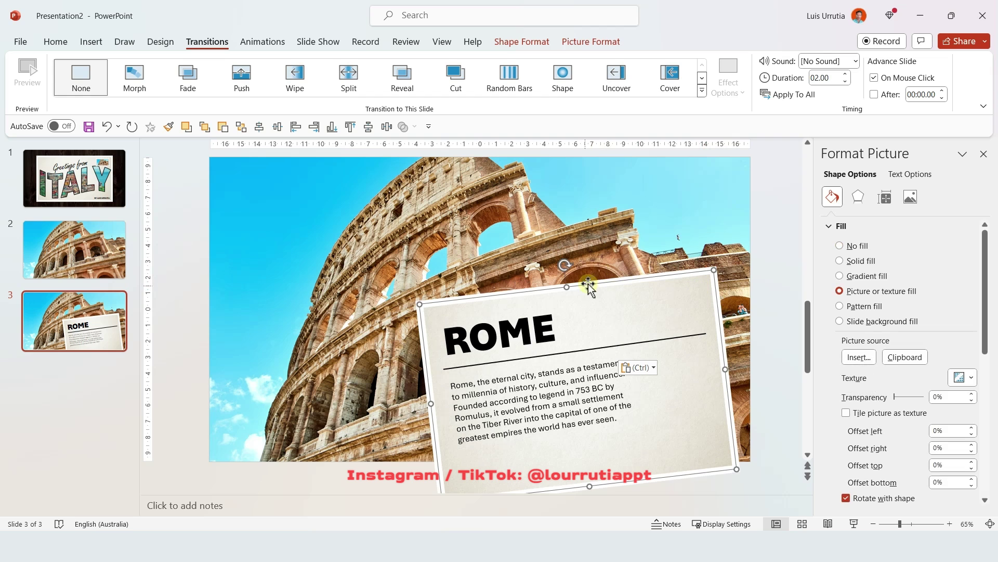
drag(565, 266, 564, 267)
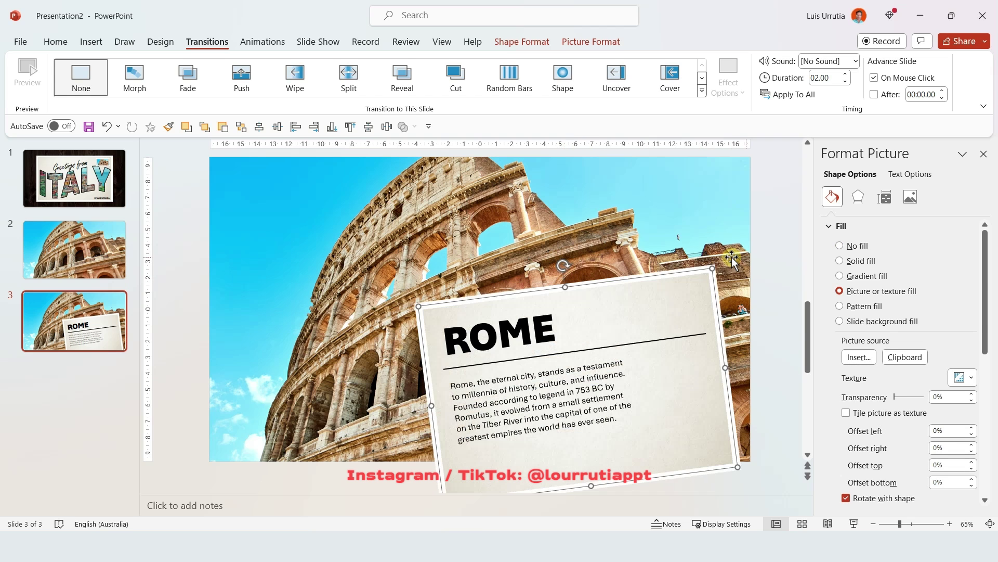
click(775, 257)
Copy the stamp frame from the Greetings from ITALY title slide onto the Rome slide
key(Home)
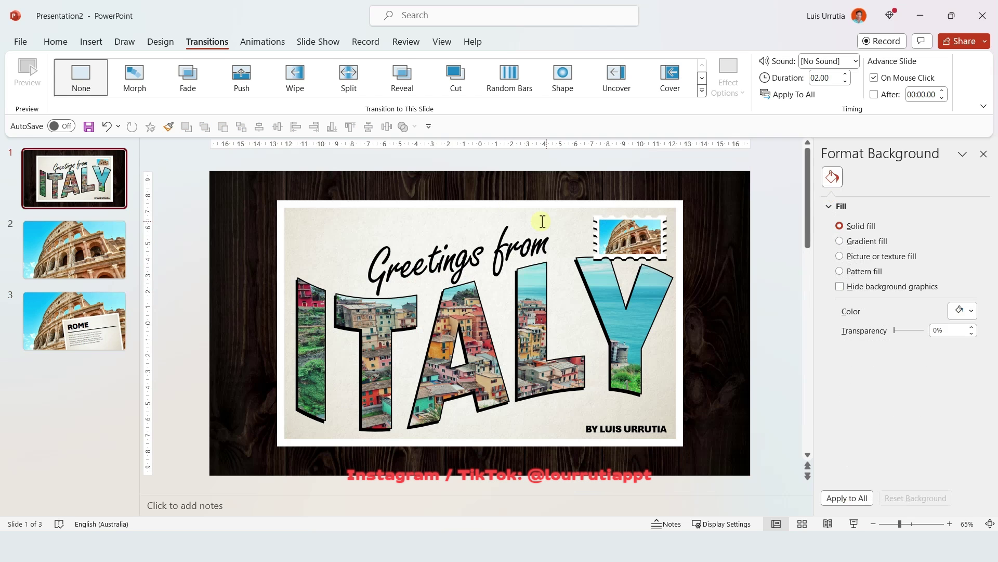
click(597, 218)
key(ctrl+c)
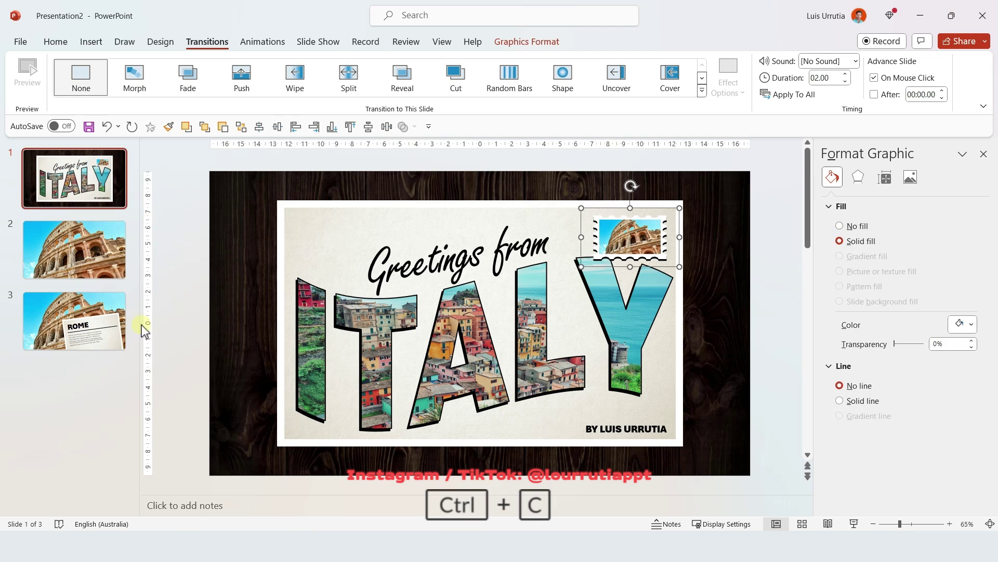
click(114, 322)
key(ctrl+v)
Place the stamp frame on the card's top right, tilt and enlarge it, then paste the ITALY postmark
drag(640, 222, 665, 312)
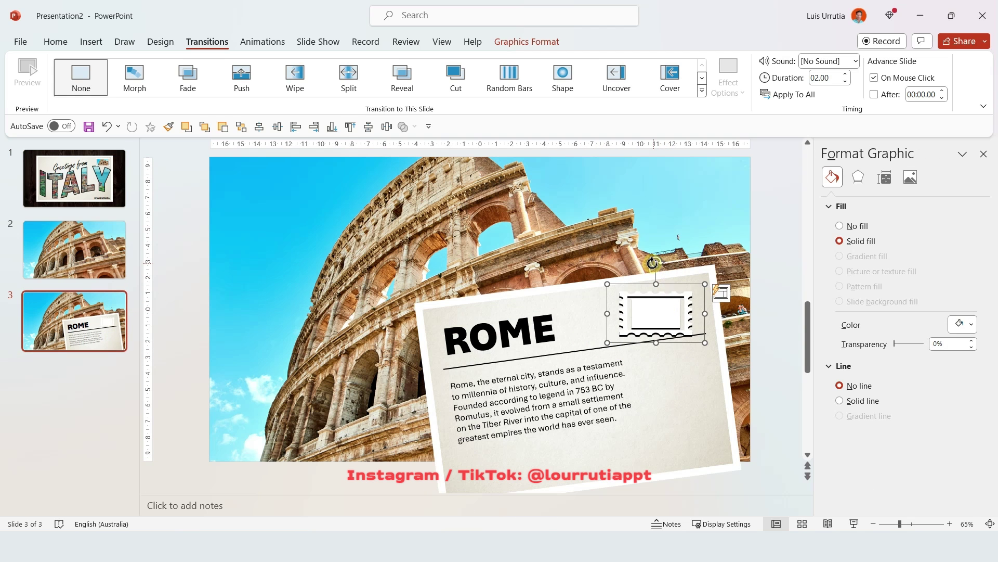
drag(657, 262, 662, 262)
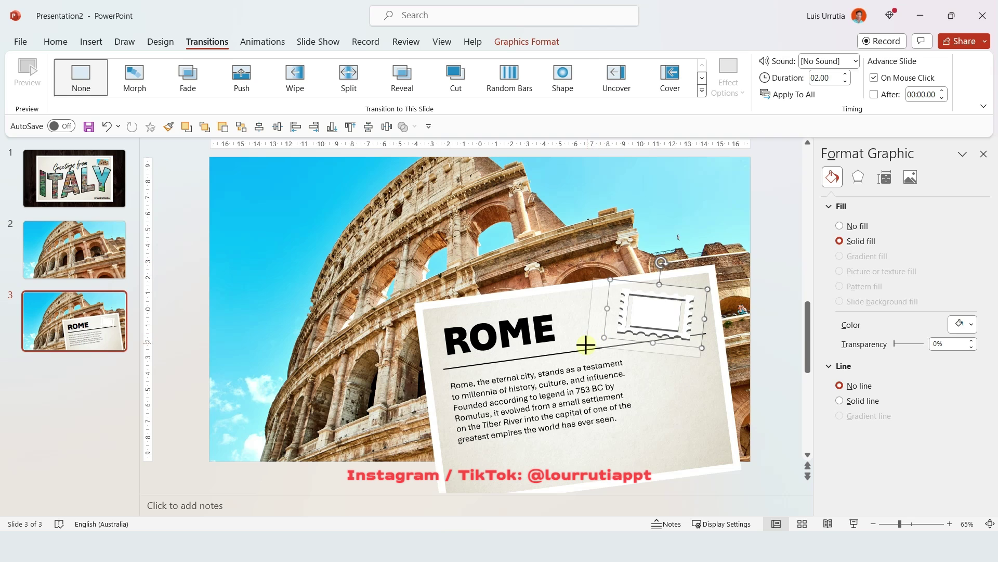
drag(586, 345, 590, 343)
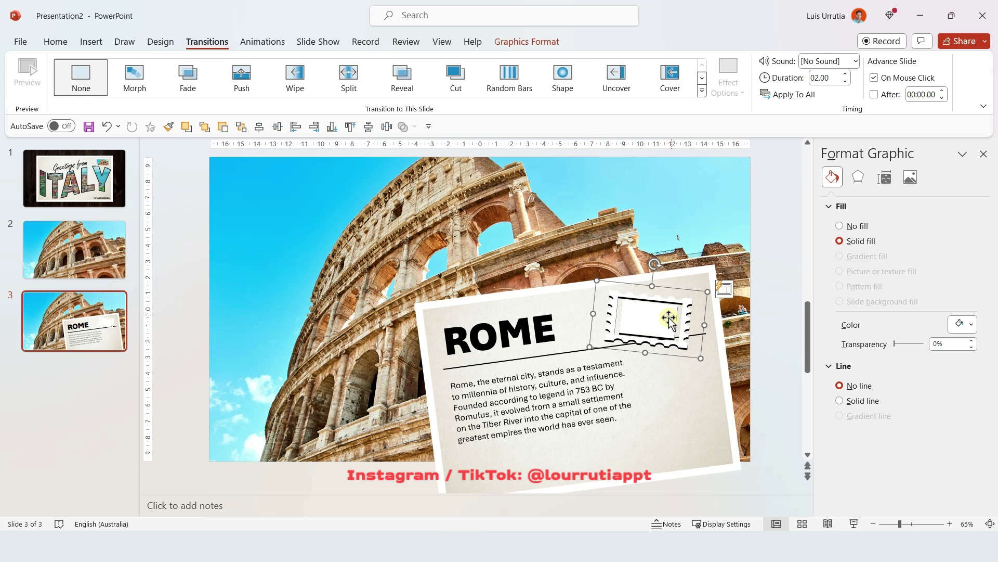
click(778, 222)
key(ctrl+v)
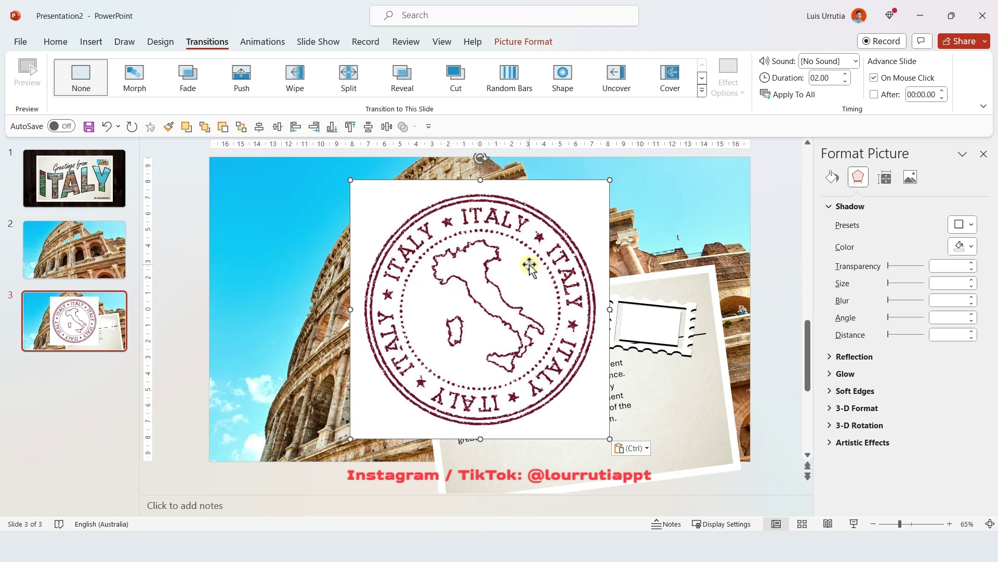
Make the ITALY postmark's white background transparent, shrink it to 5.1 cm, and place it lower right on the card
click(546, 43)
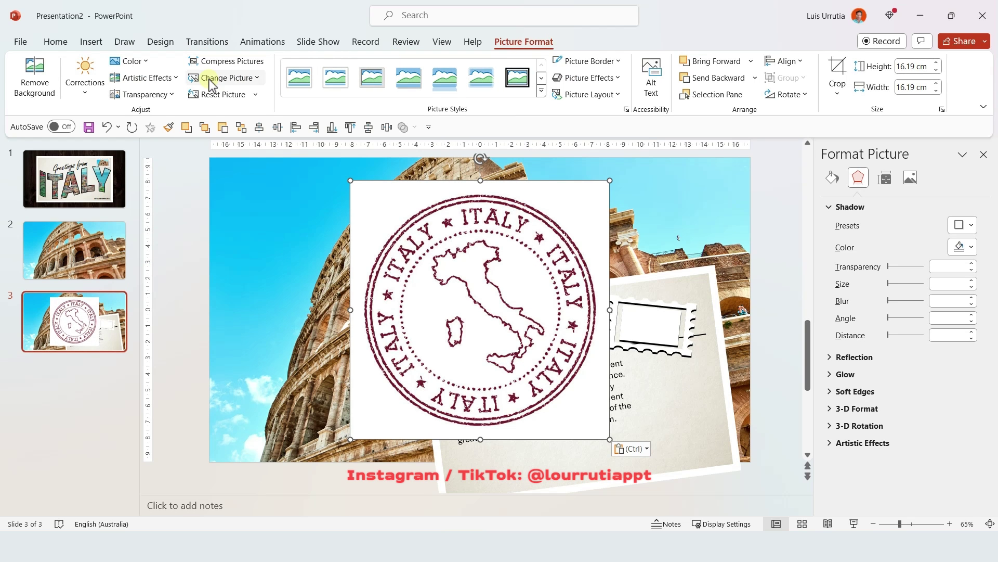
click(146, 70)
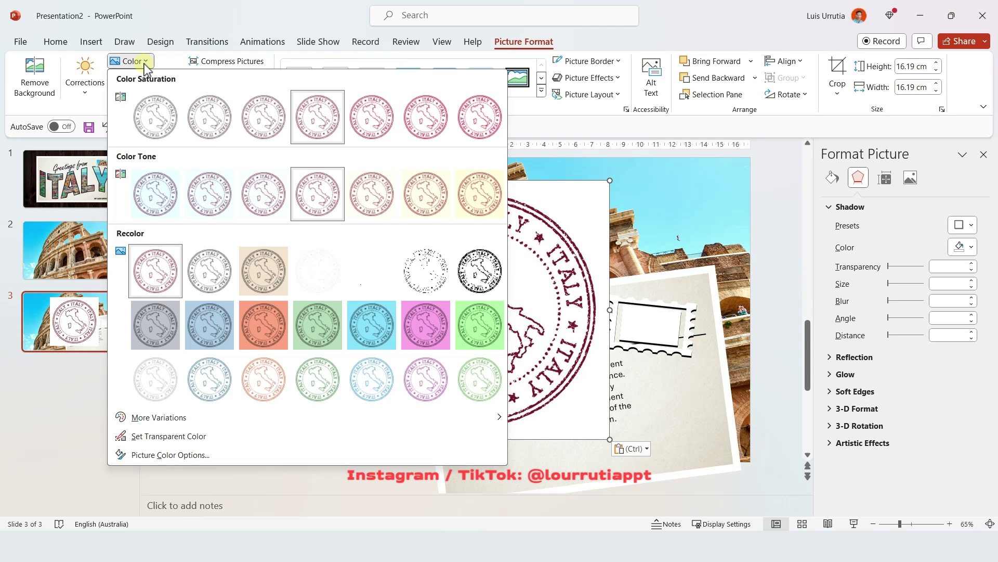
click(193, 435)
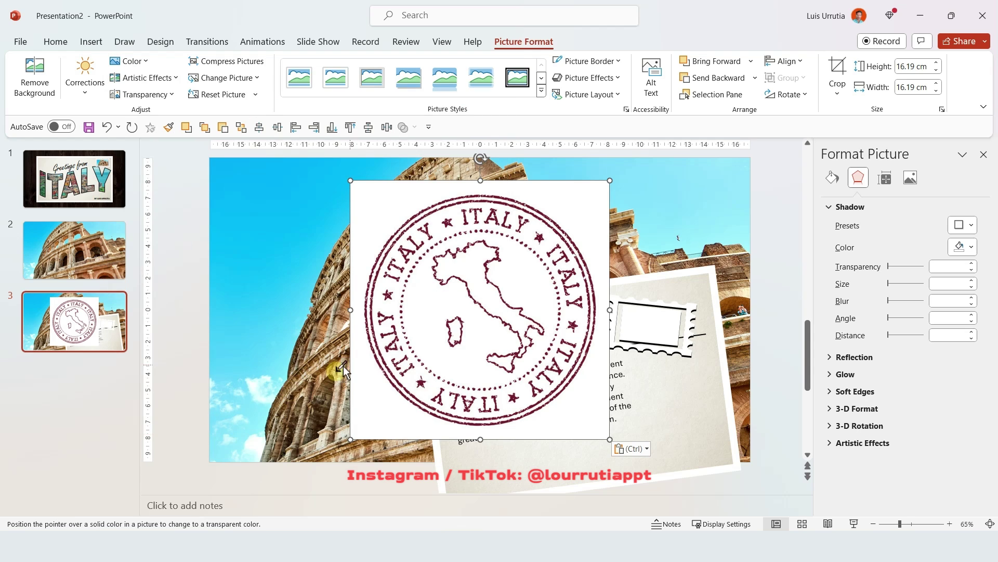
click(591, 211)
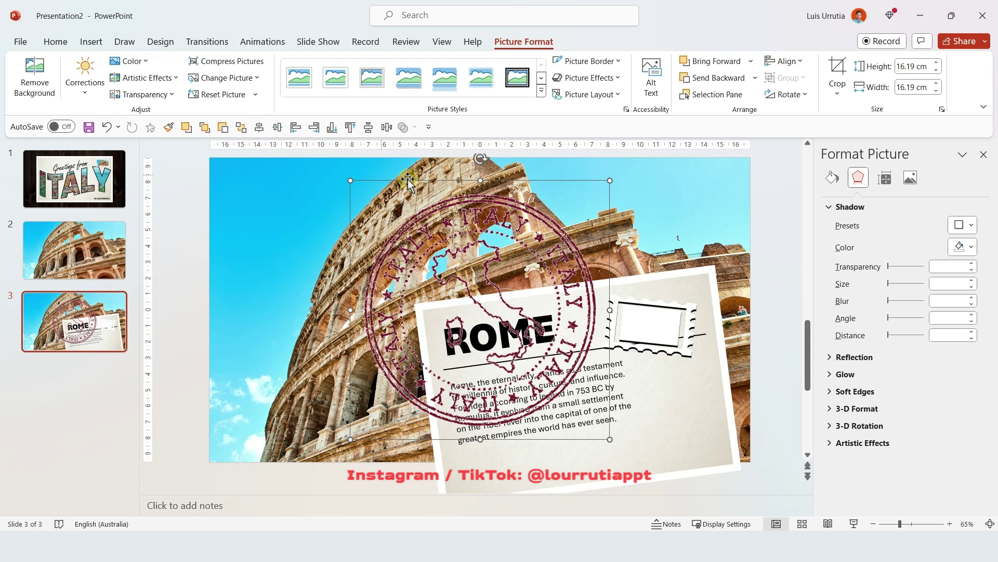
drag(352, 182, 541, 367)
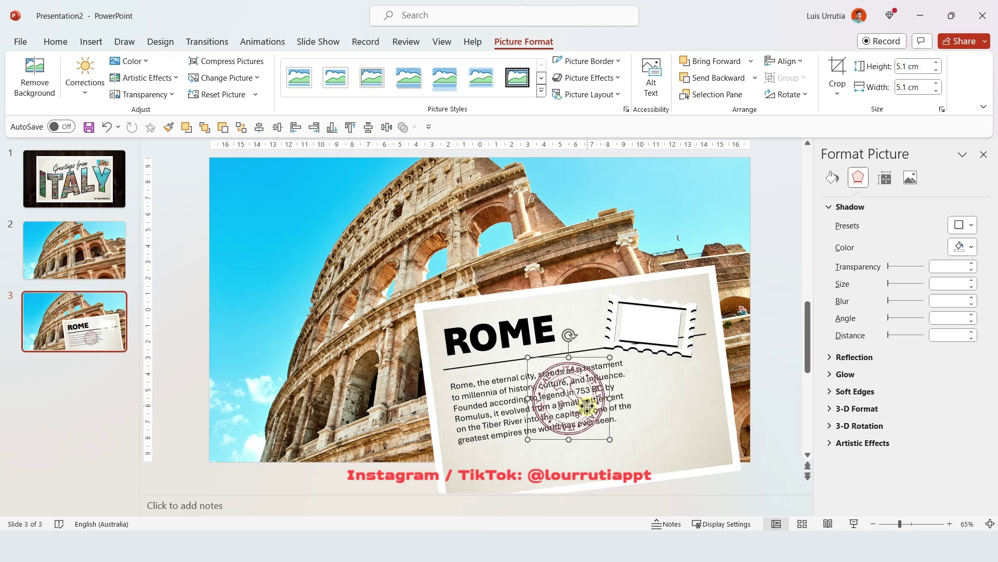
drag(589, 409, 694, 396)
Add a new slide 4 and paste the Venice photo onto it
click(80, 379)
right_click(82, 379)
click(128, 437)
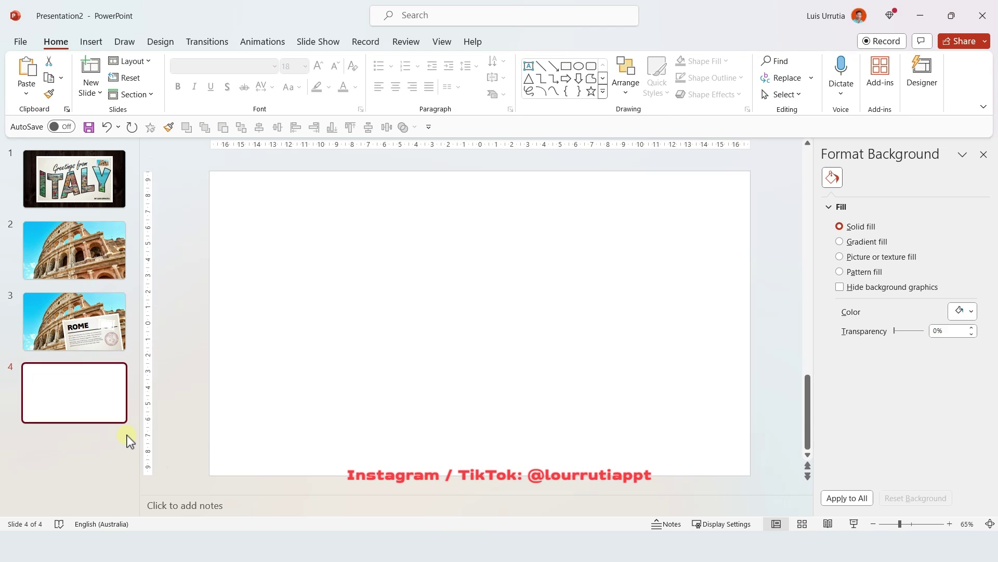
key(ctrl+v)
click(160, 408)
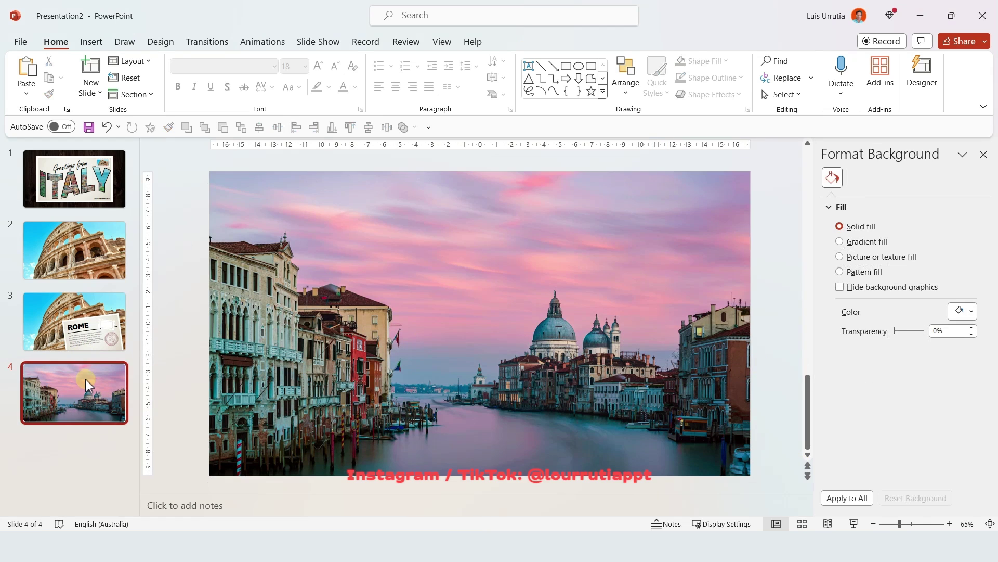
On the Rome slide, start a Slide Zoom and pick Slide 4 as its target
click(78, 322)
click(92, 43)
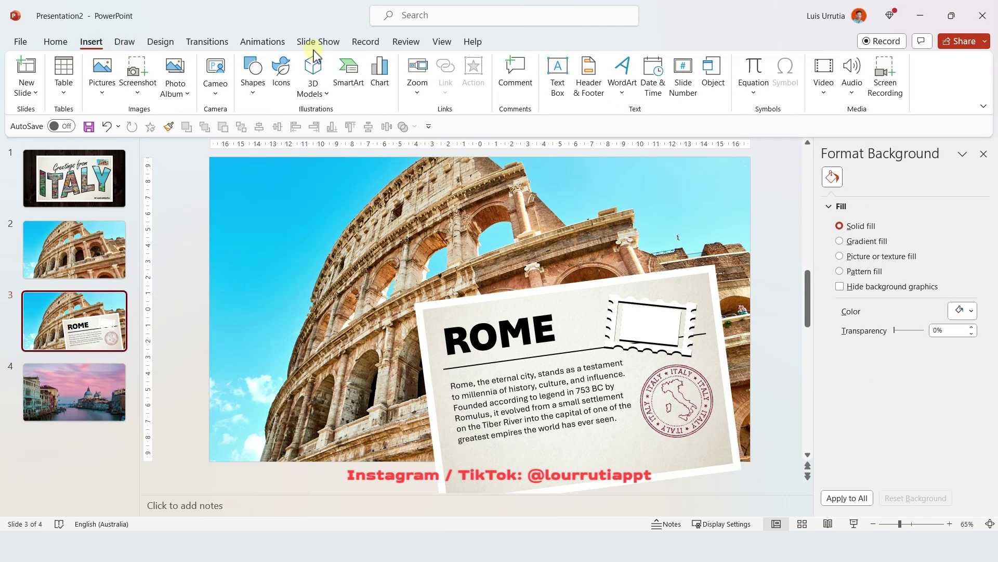
click(416, 92)
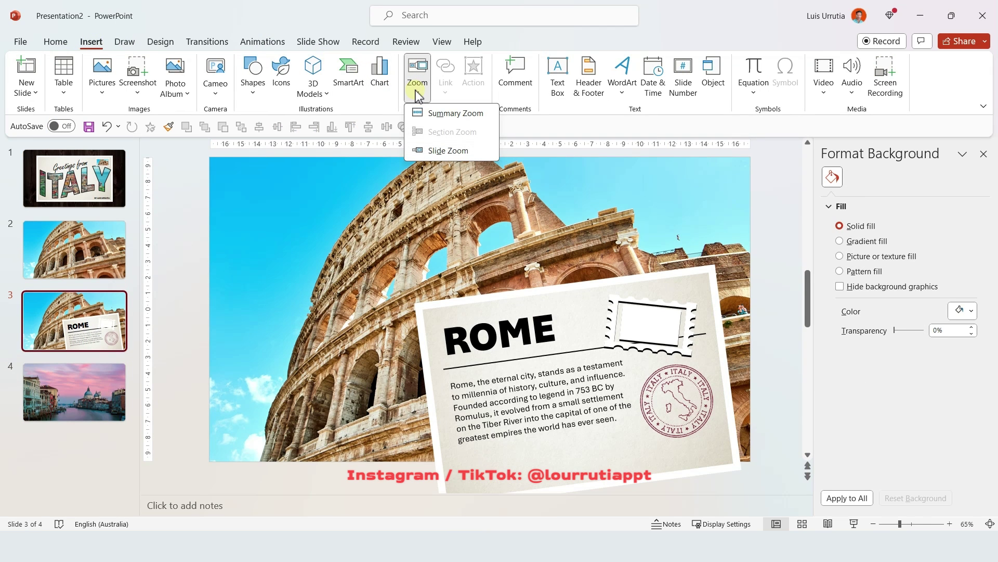
click(424, 149)
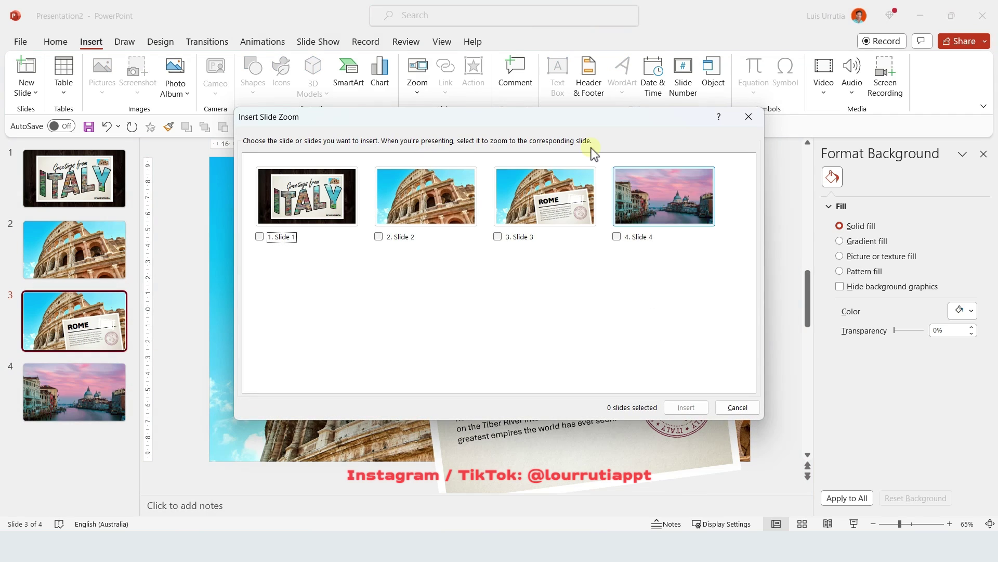
click(623, 237)
Insert the Venice slide zoom, then move, shrink and tilt it to fit inside the stamp frame
click(684, 406)
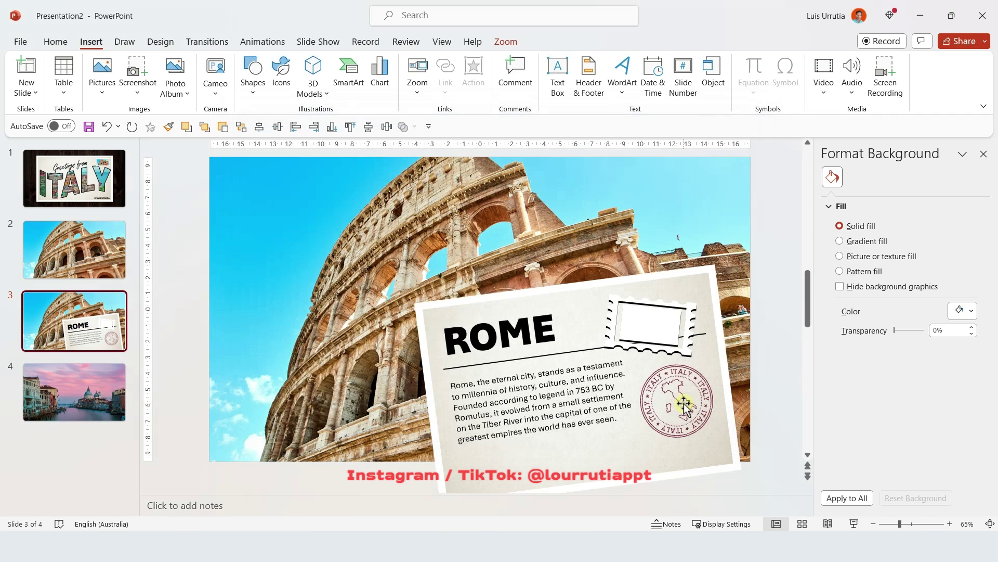
drag(503, 316, 645, 351)
drag(555, 381, 617, 347)
ctrl+scroll(475, 232, up, 5)
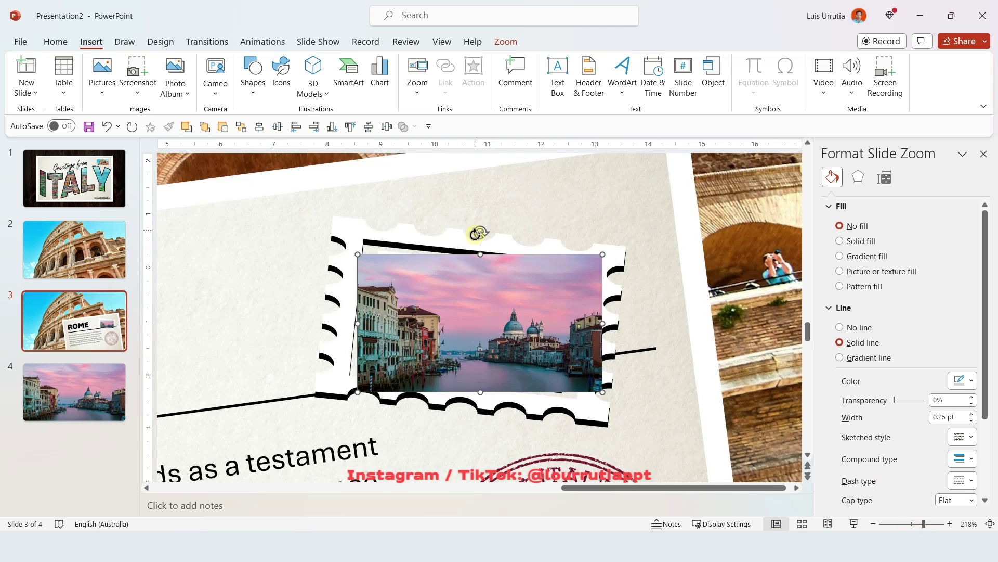
mouse_move(479, 232)
mouse_down()
mouse_move(491, 234)
mouse_move(480, 224)
mouse_up()
Group all objects on the title slide and tilt the grouped postcard counter-clockwise
drag(271, 173, 708, 509)
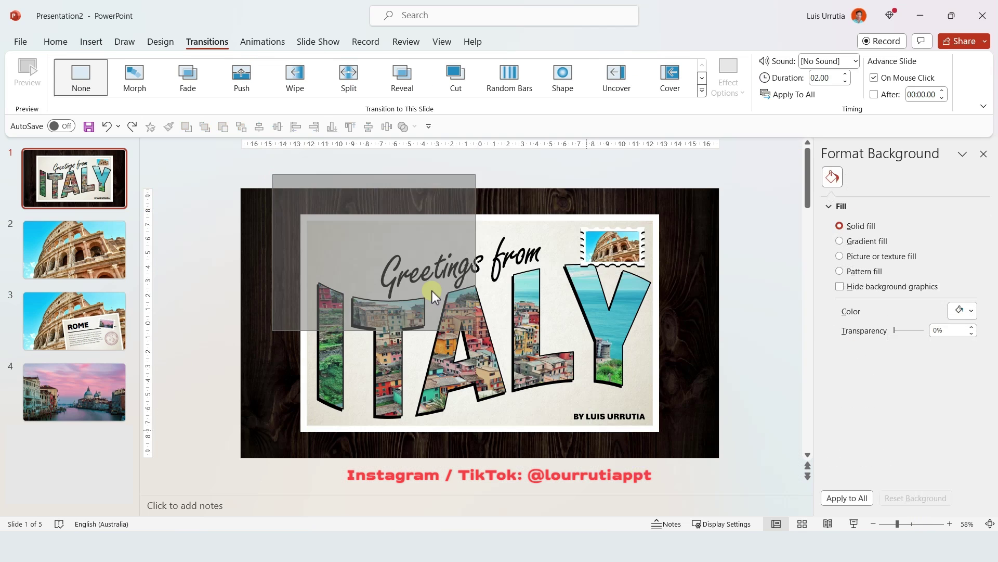
key(ctrl+g)
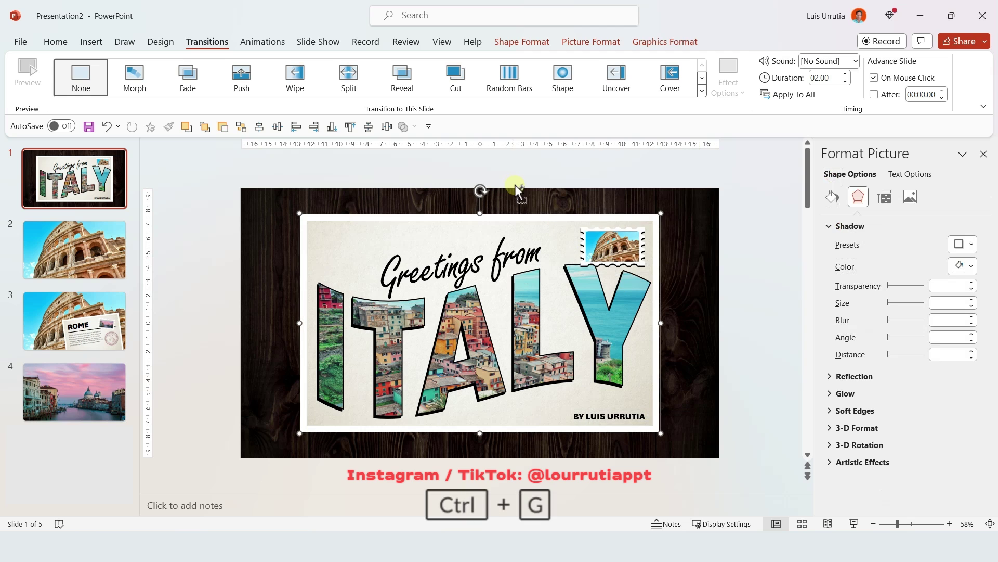
drag(479, 189, 465, 186)
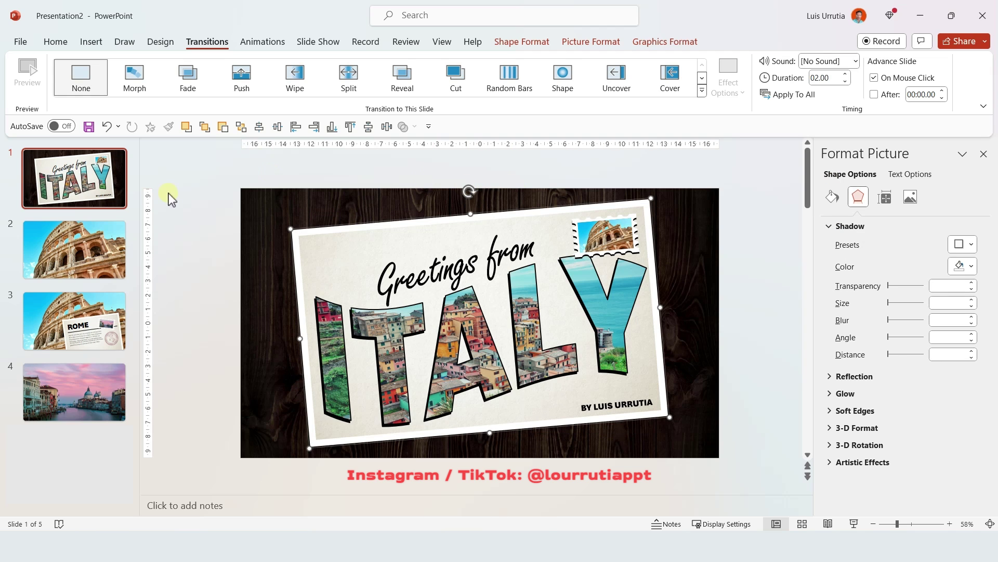
click(101, 309)
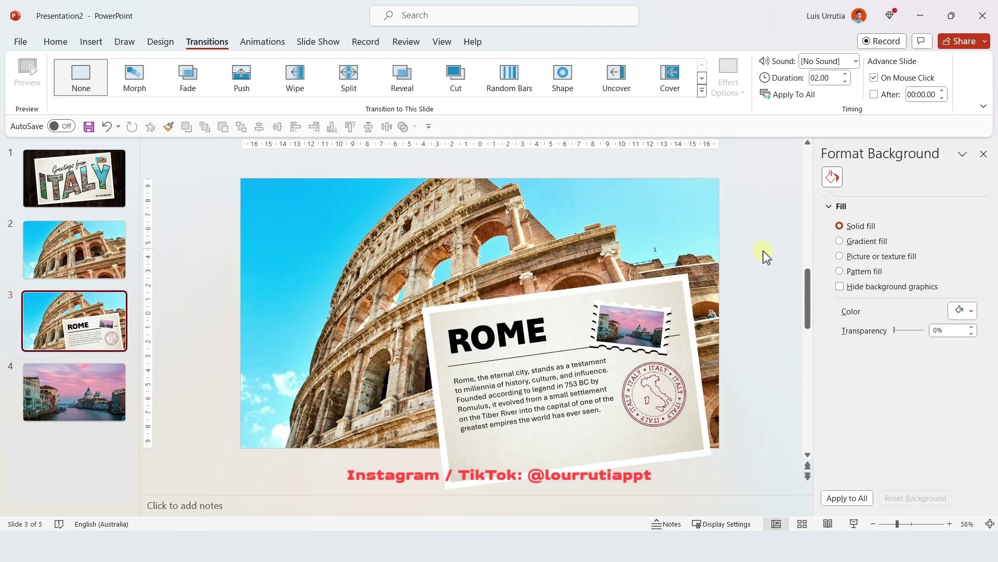
Group the Rome card, stamp and postmark, then give the group a Fly In entrance starting With Previous
drag(764, 252, 367, 522)
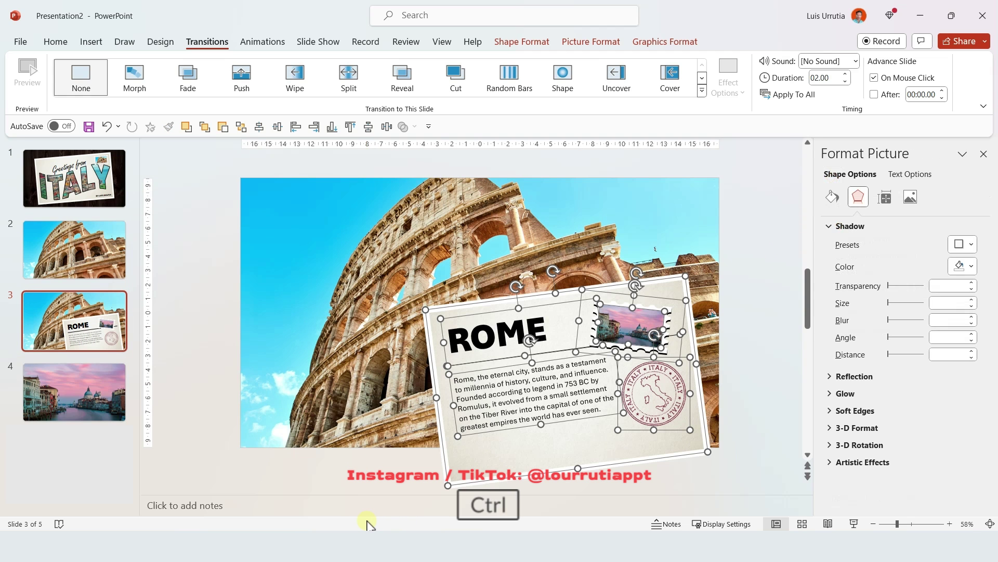
key(ctrl+g)
click(260, 43)
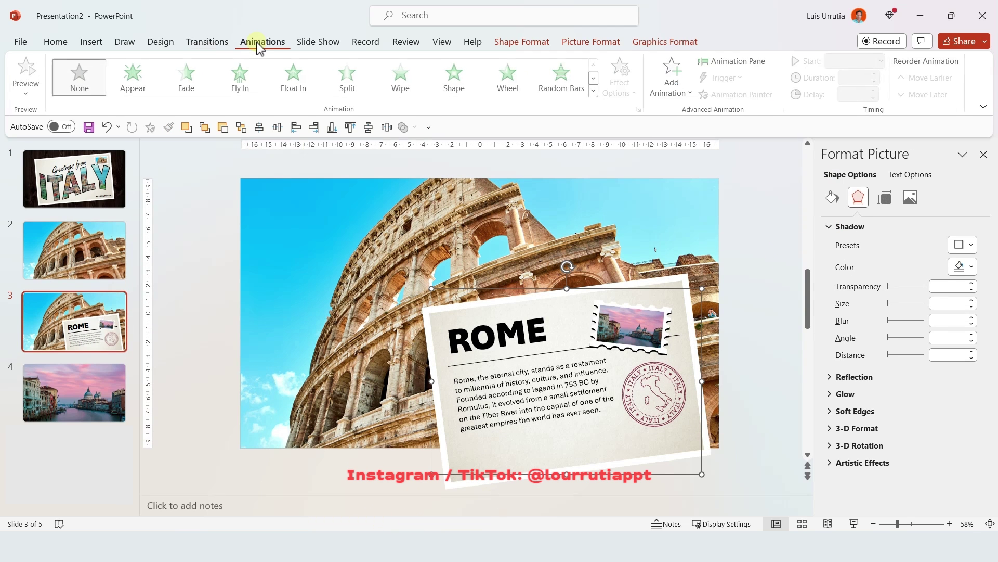
click(240, 78)
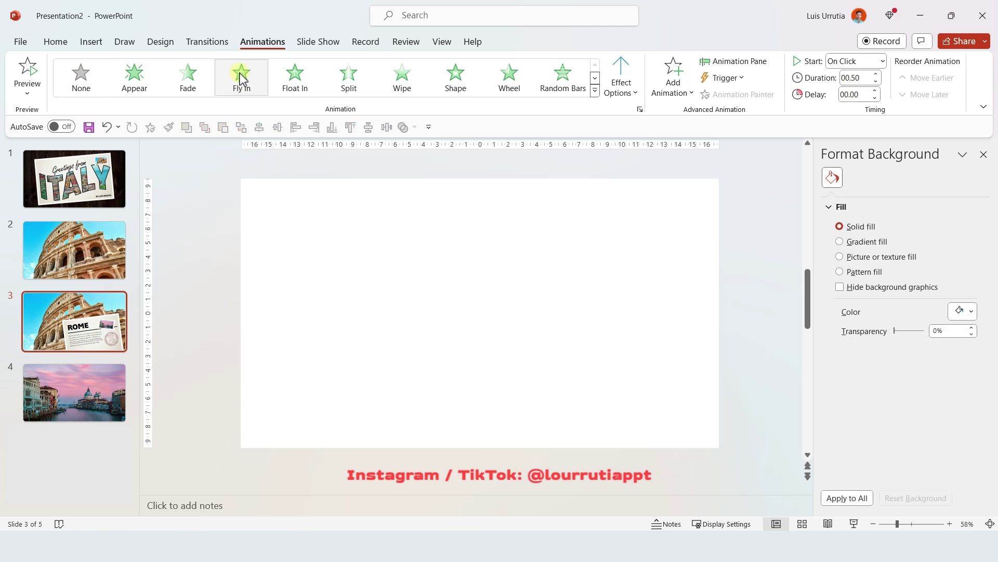
click(882, 62)
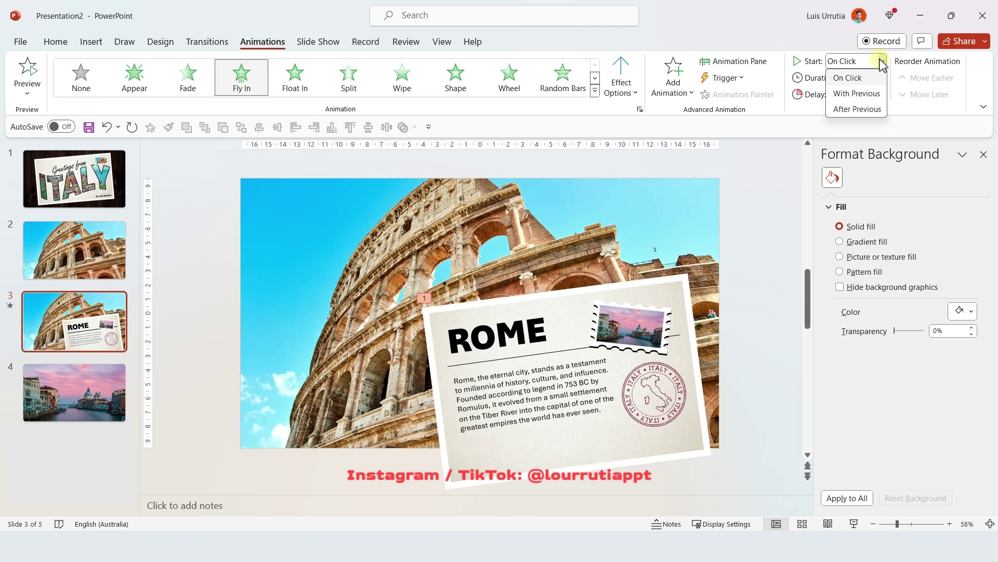
click(863, 93)
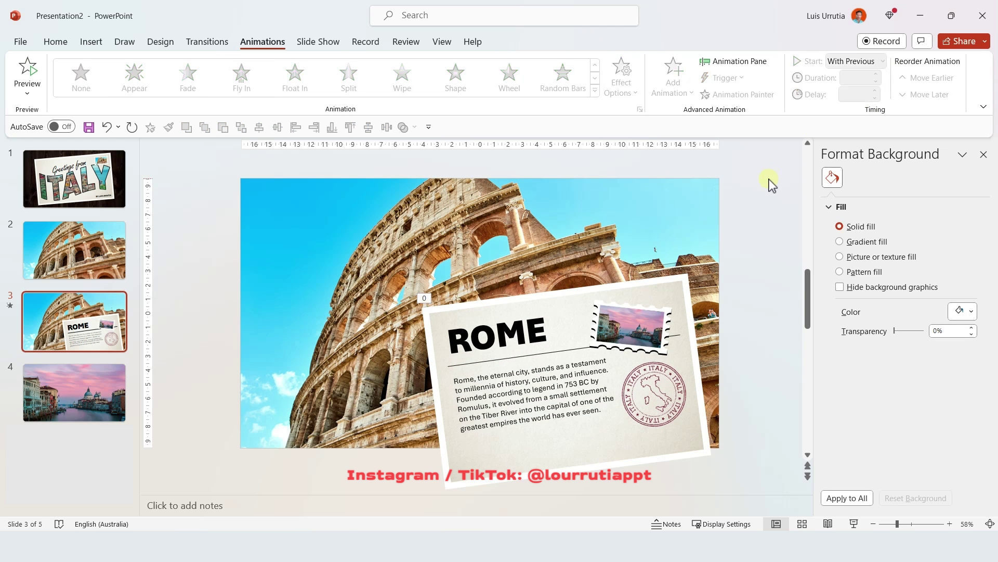